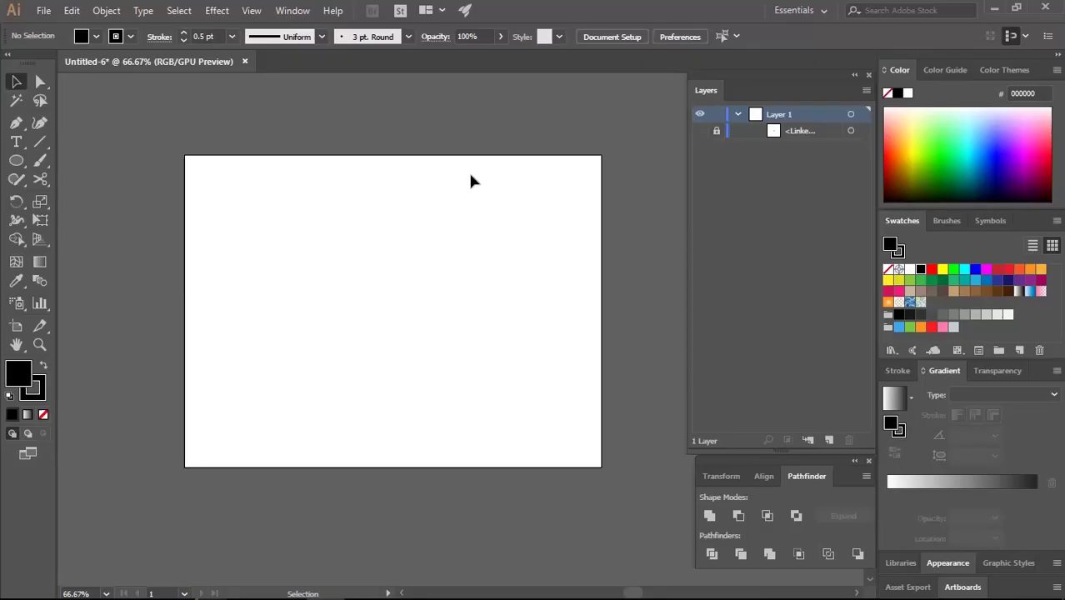
# Show the panda sketch layer and zoom in on the sketch
pyautogui.scroll(1, 423, 238)
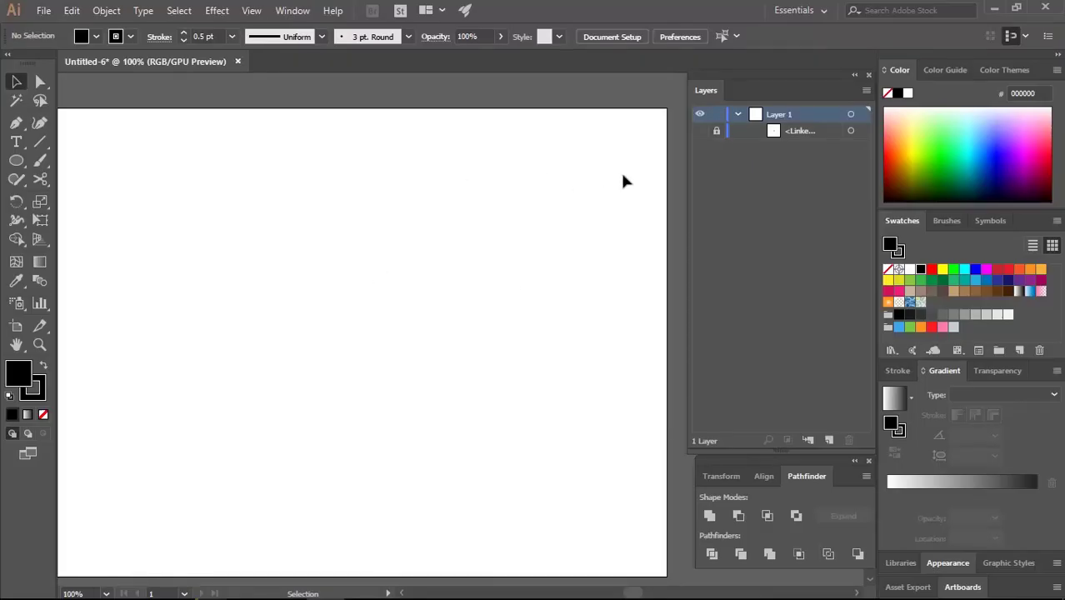
pyautogui.click(701, 132)
pyautogui.scroll(1, 462, 260)
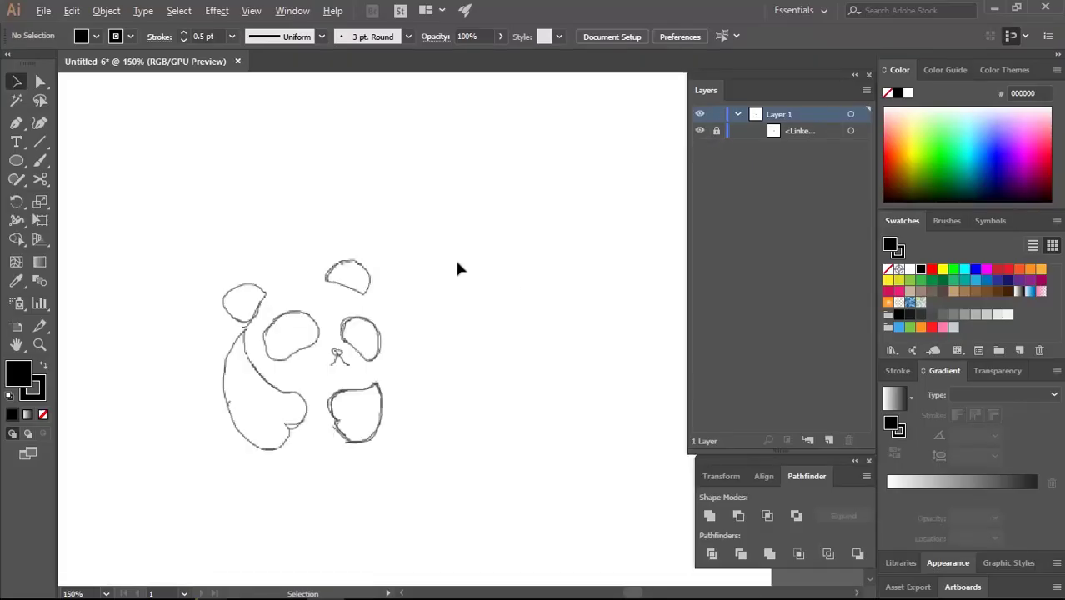
pyautogui.scroll(1, 370, 287)
pyautogui.moveTo(370, 286); pyautogui.dragTo(479, 189)
pyautogui.scroll(1, 469, 240)
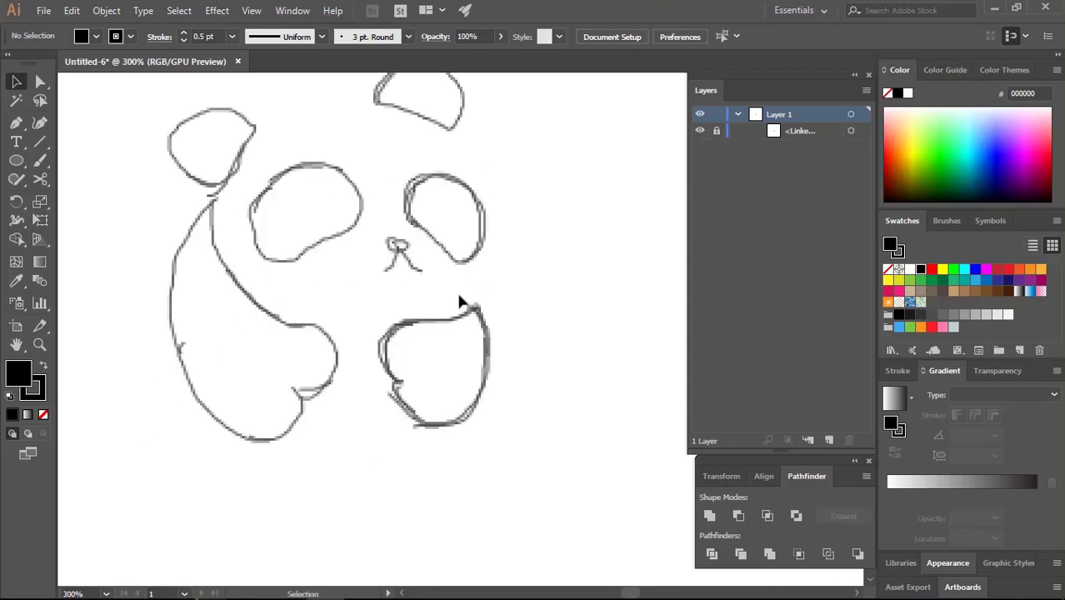
pyautogui.moveTo(459, 302); pyautogui.dragTo(454, 247)
pyautogui.scroll(1, 454, 247)
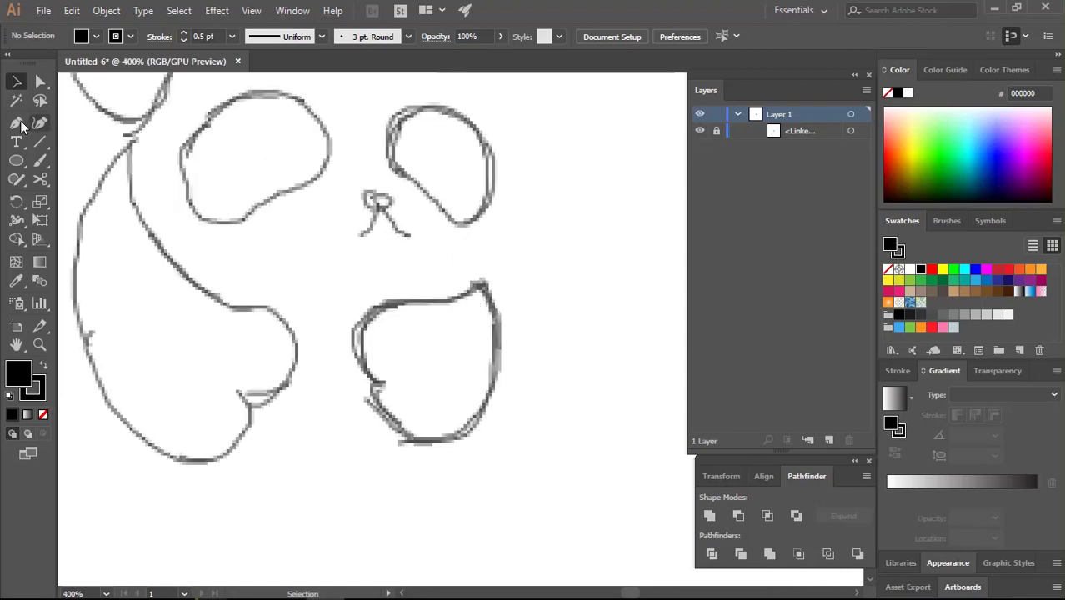
# Start a Pen path at the lower-right patch's top corner, tracing its right side and bottom
pyautogui.press('p')
pyautogui.scroll(2, 492, 304)
pyautogui.moveTo(485, 300); pyautogui.dragTo(521, 210)
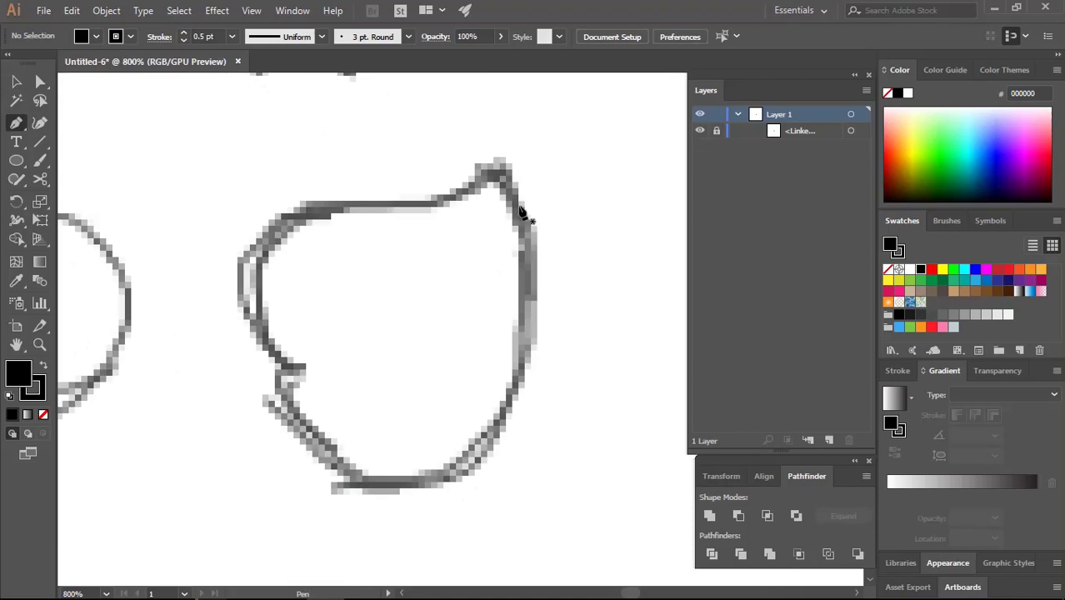
pyautogui.click(498, 174)
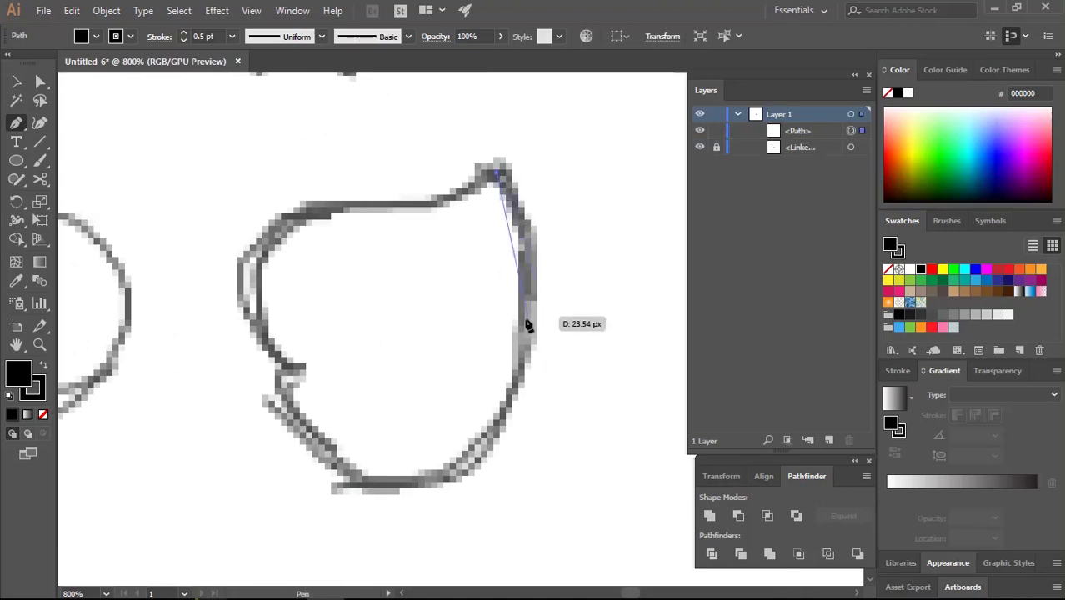
pyautogui.moveTo(527, 317); pyautogui.dragTo(524, 355)
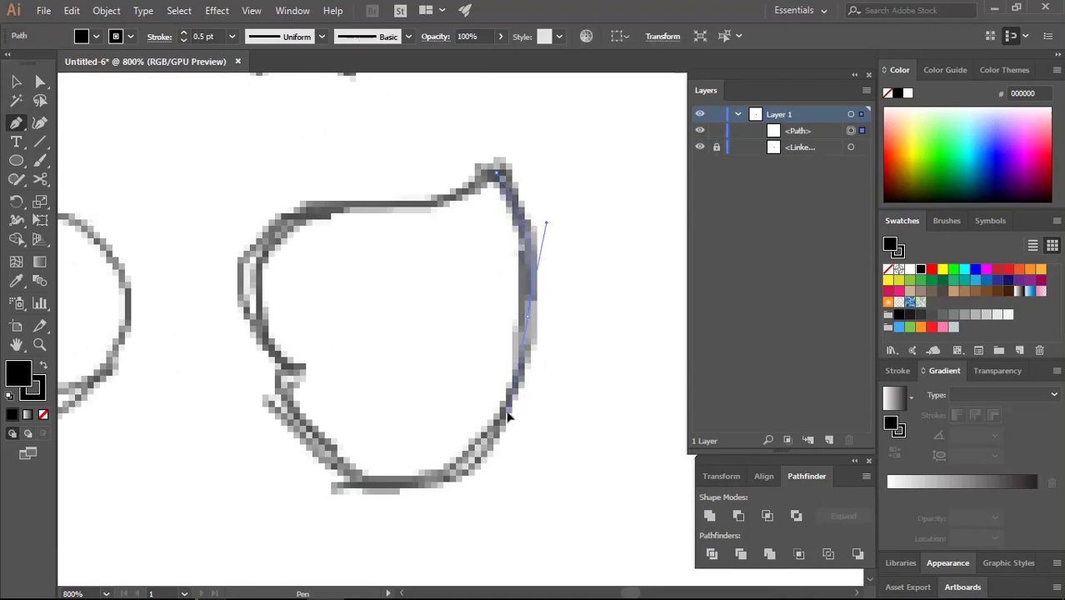
pyautogui.moveTo(516, 406); pyautogui.dragTo(509, 409)
pyautogui.moveTo(368, 481); pyautogui.dragTo(259, 447)
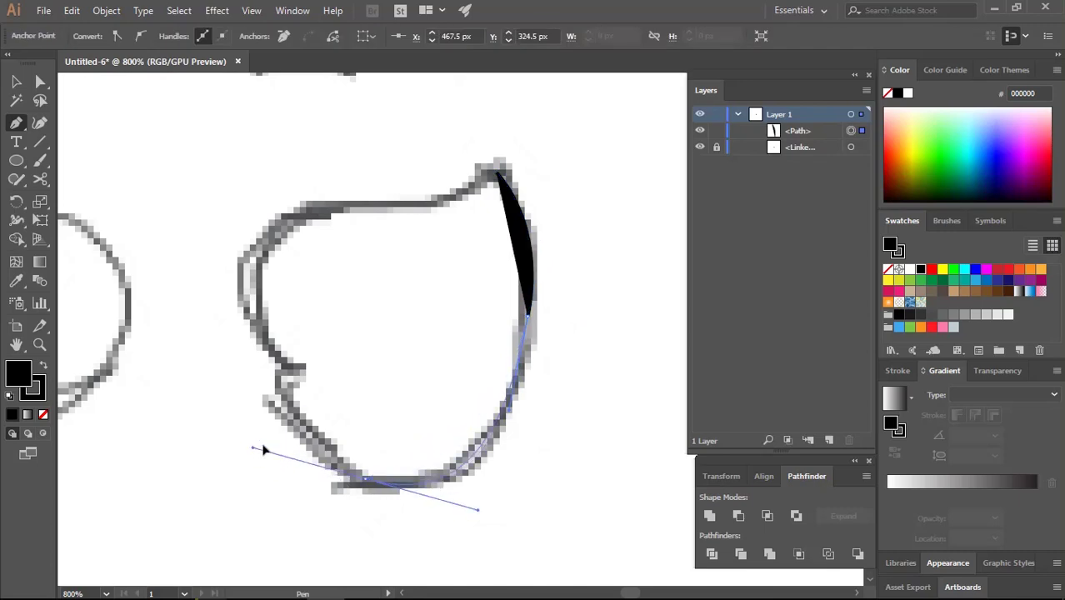
# Trace the patch's left side, set fill to None, and close the path on the first anchor
pyautogui.click(298, 366)
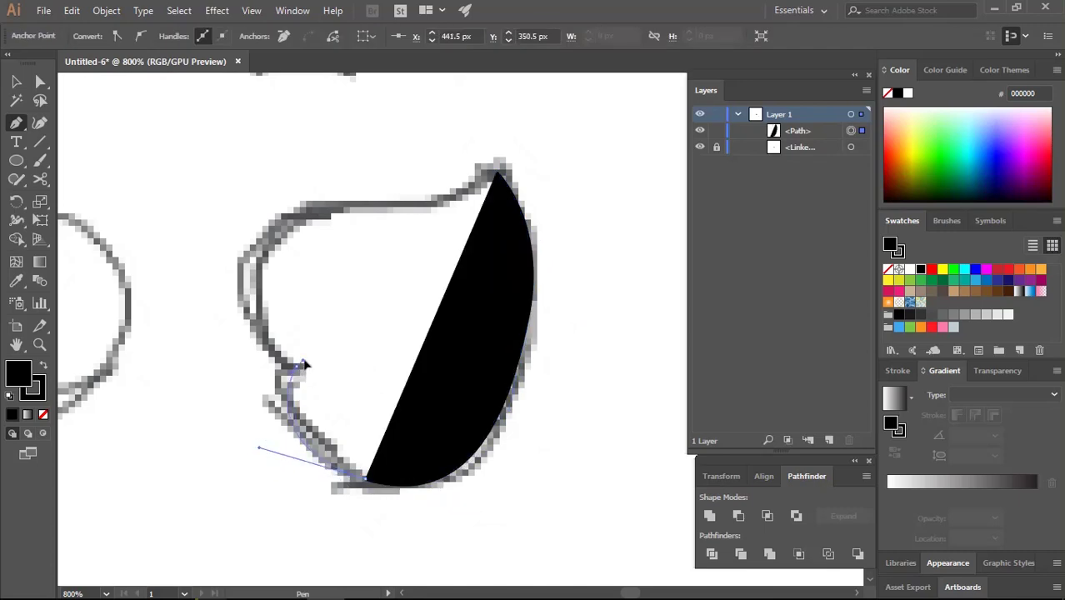
pyautogui.moveTo(303, 360); pyautogui.dragTo(303, 361)
pyautogui.scroll(3, 304, 331)
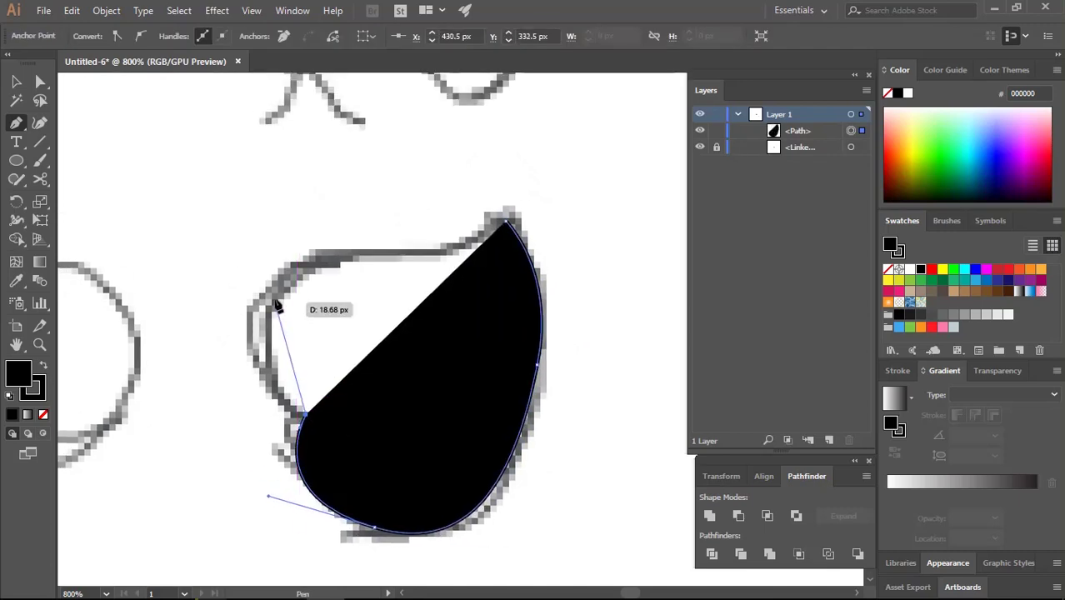
pyautogui.moveTo(268, 295)
pyautogui.mouseDown()
pyautogui.moveTo(323, 265)
pyautogui.moveTo(458, 243)
pyautogui.moveTo(421, 300)
pyautogui.moveTo(421, 287)
pyautogui.mouseUp()
pyautogui.hotkey('shift', 'x')
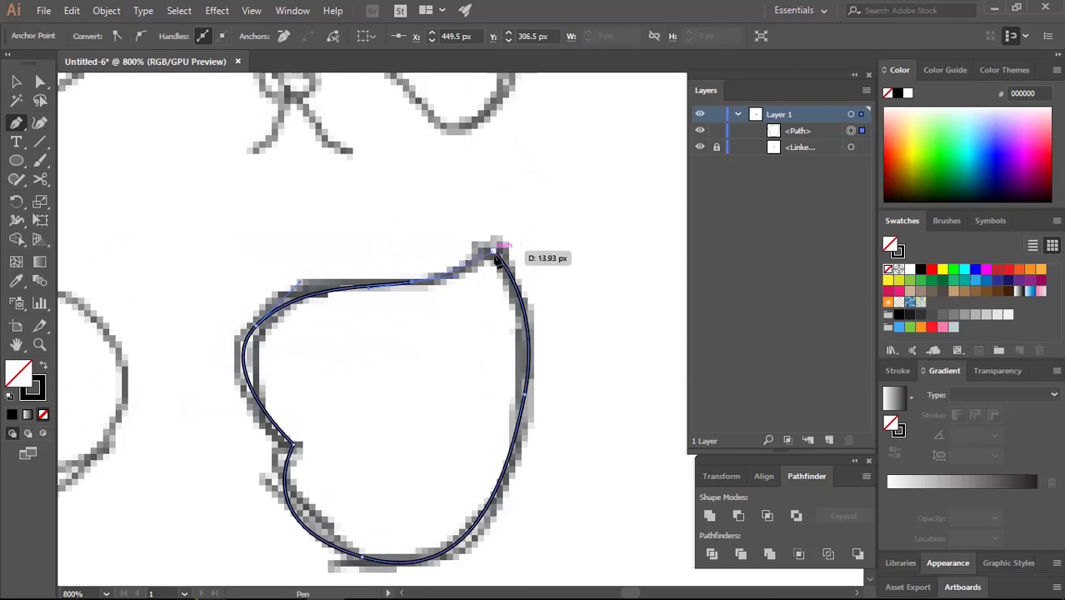
pyautogui.moveTo(497, 252); pyautogui.dragTo(540, 304)
# Hide the sketch, fill the patch solid black, and apply the 3 pt. Round brush
pyautogui.press('v')
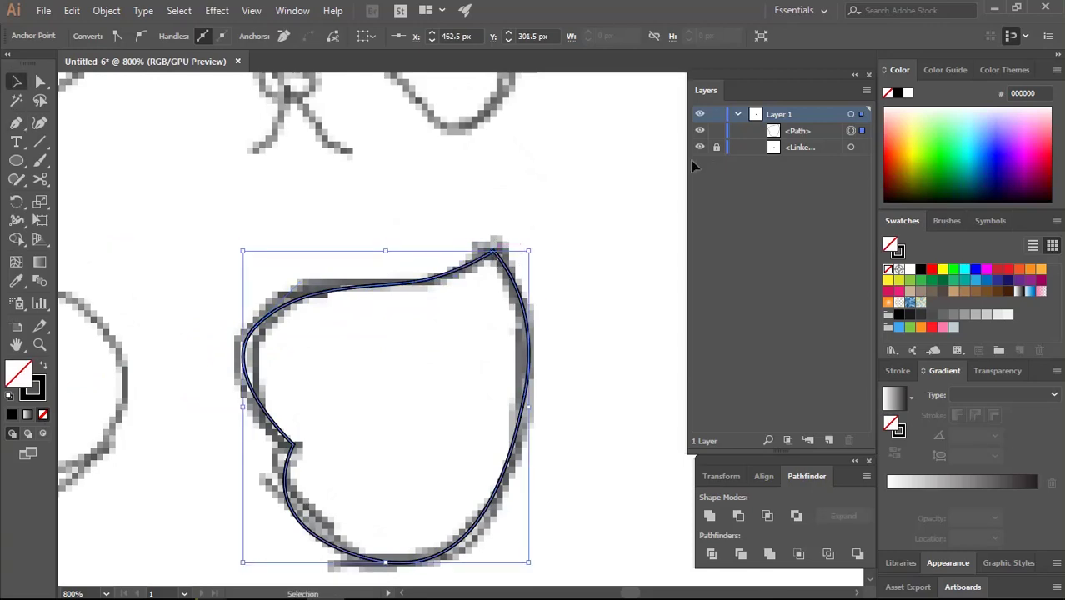
pyautogui.click(700, 147)
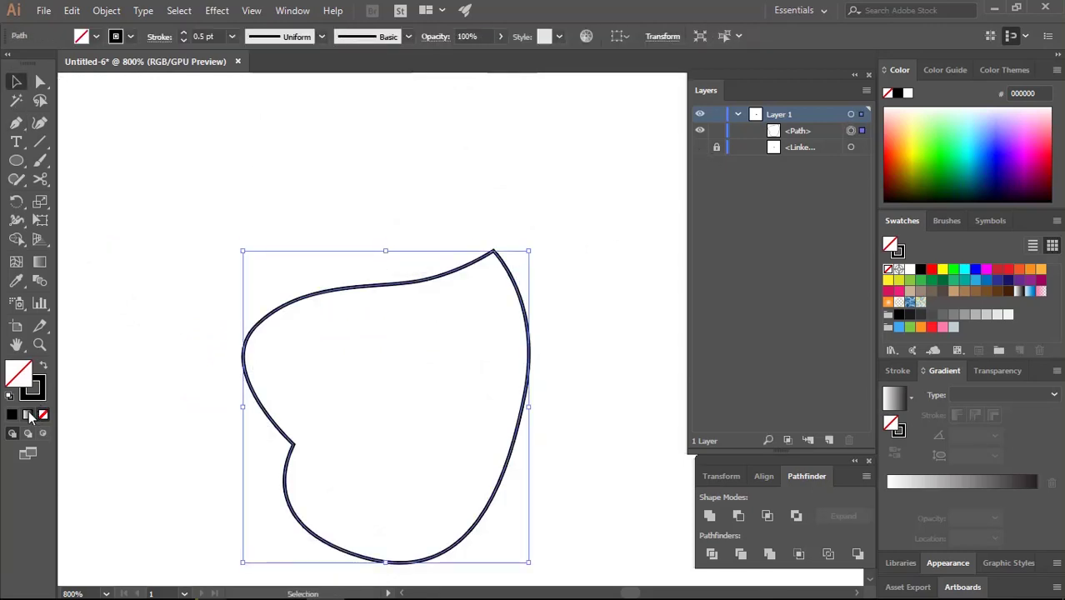
pyautogui.click(12, 414)
pyautogui.click(408, 35)
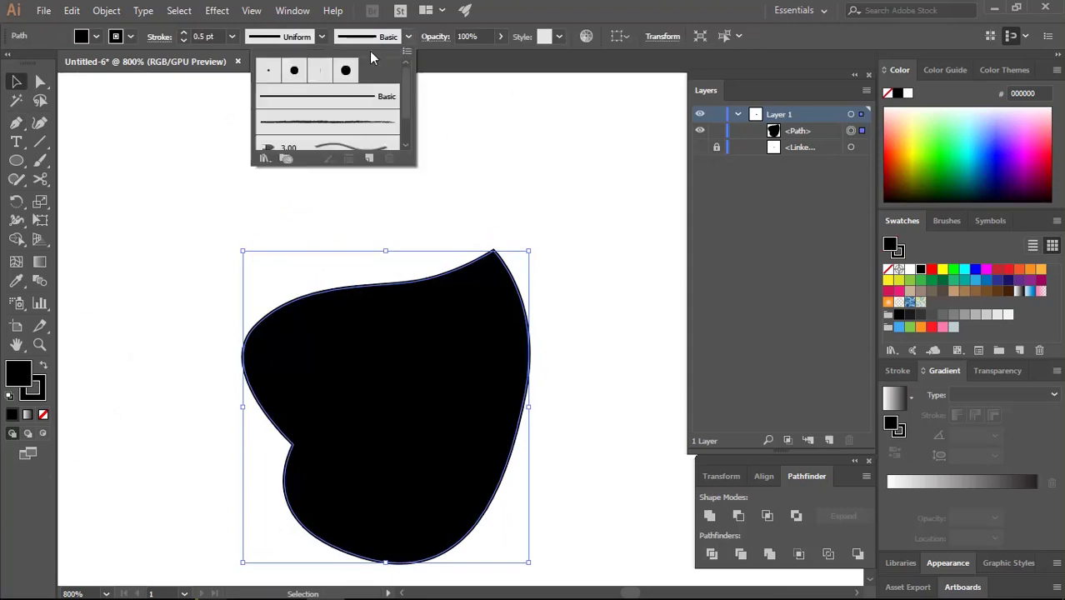
pyautogui.click(267, 70)
pyautogui.click(492, 283)
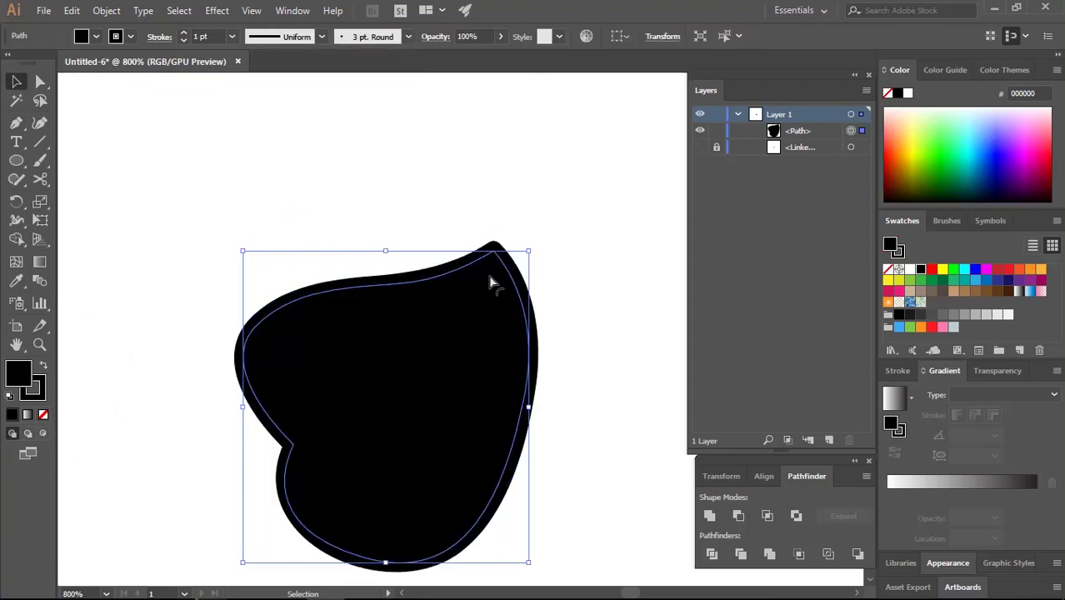
# Inspect the patch's anchor points and move the black shape upward
pyautogui.press('a')
pyautogui.click(575, 230)
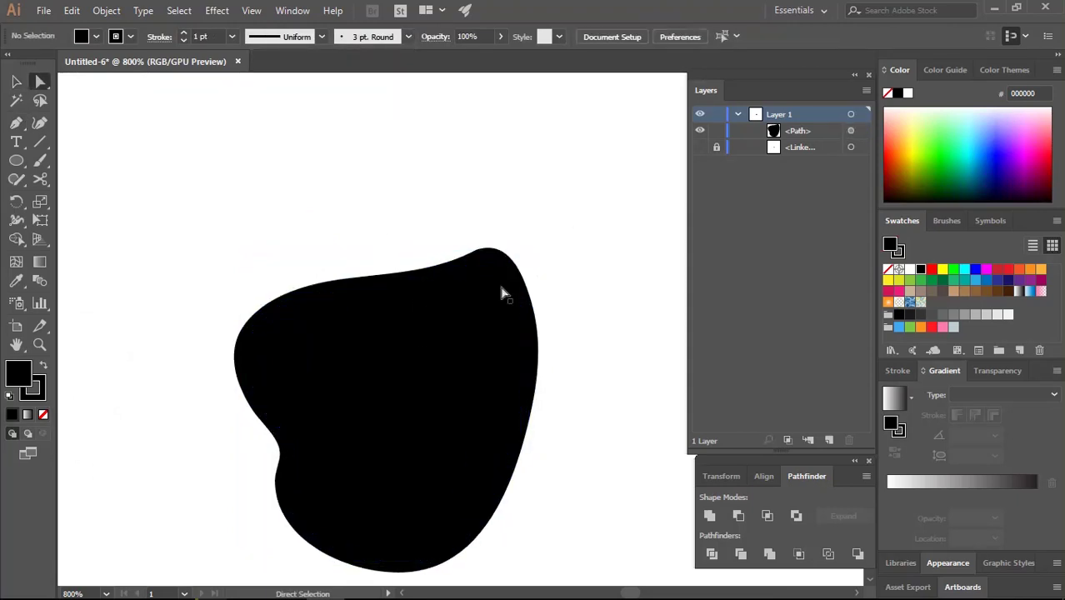
pyautogui.click(500, 292)
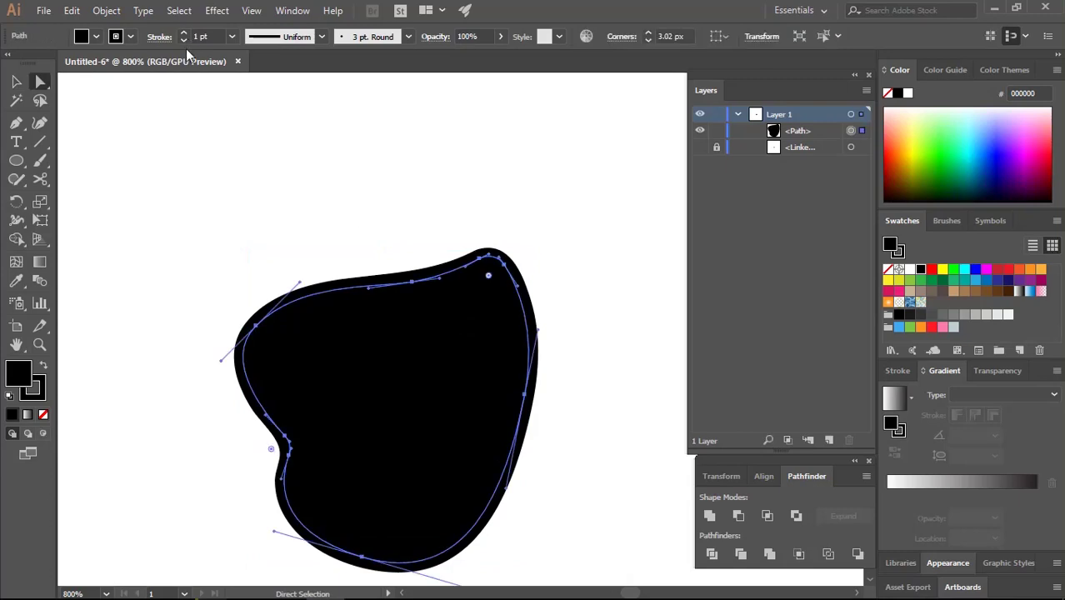
pyautogui.press('v')
pyautogui.click(281, 168)
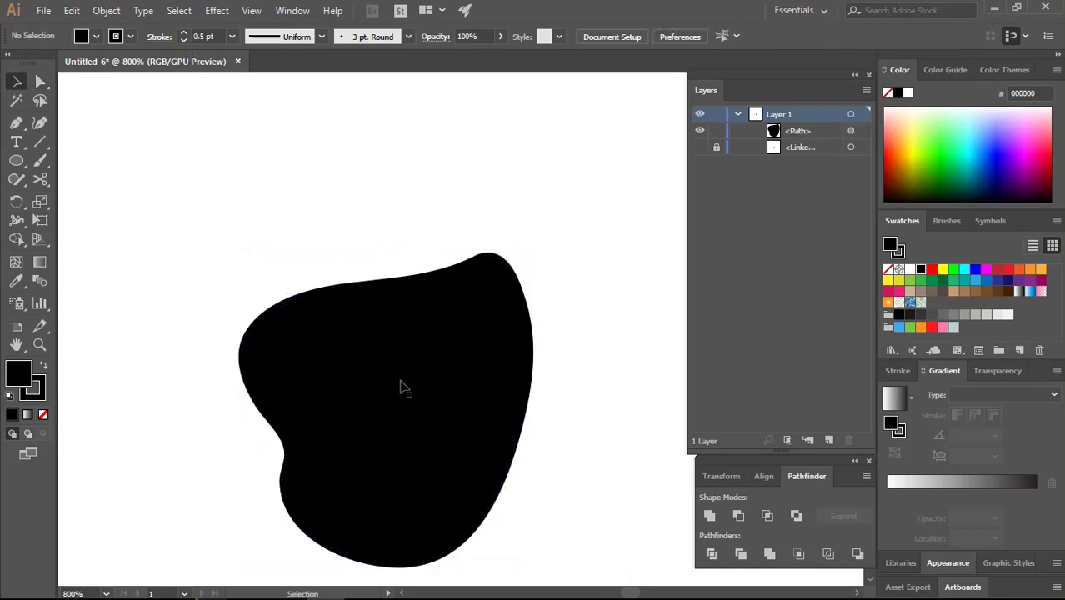
pyautogui.click(392, 312)
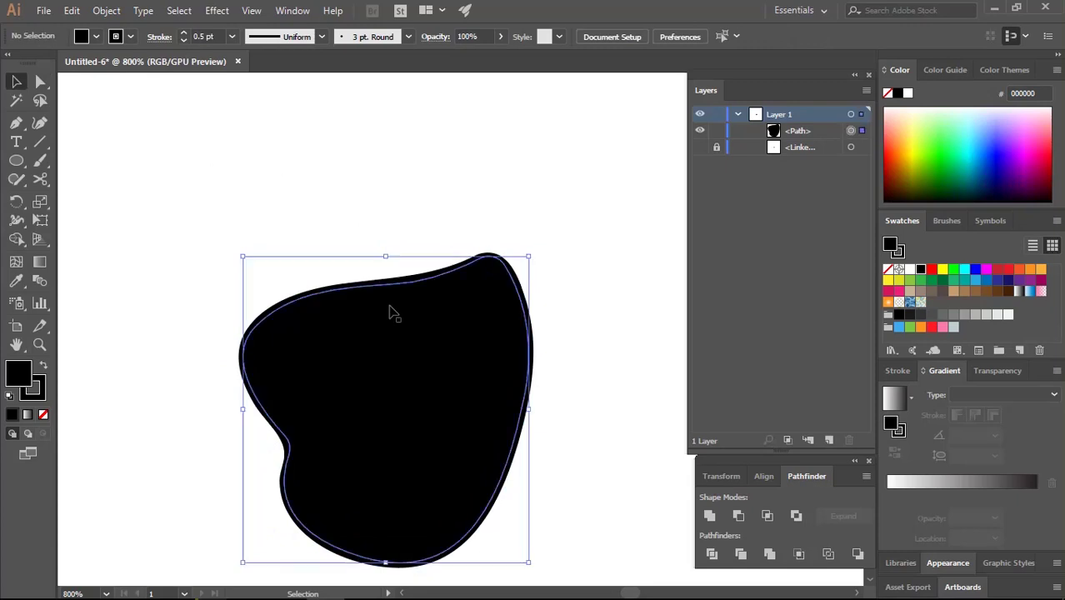
pyautogui.moveTo(415, 321); pyautogui.dragTo(425, 210)
# Reshape the patch's curves with Direct Selection, including the bottom curve, then zoom out
pyautogui.press('a')
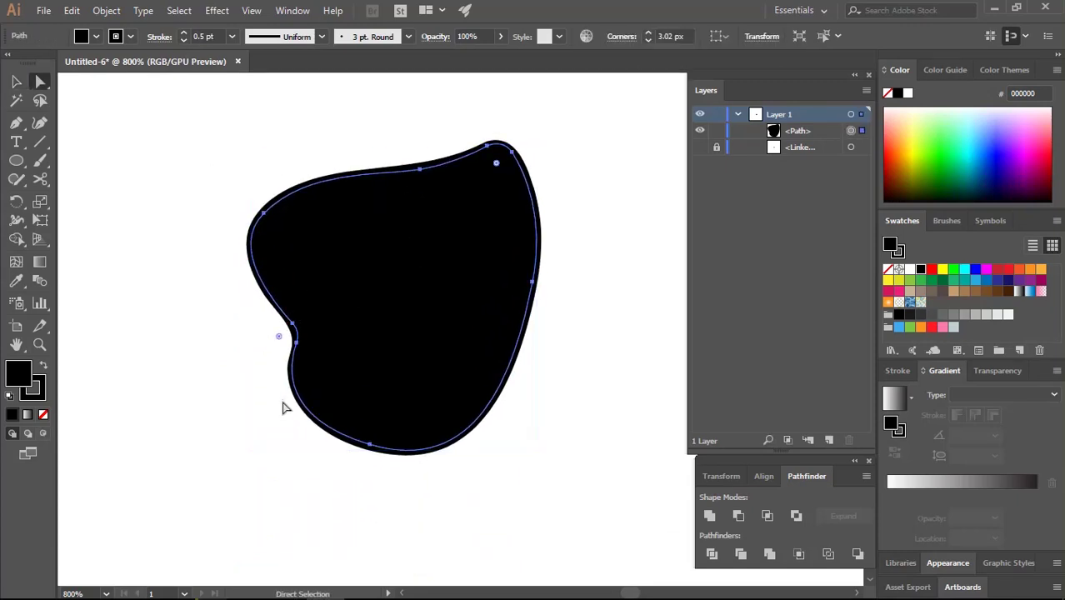
pyautogui.hotkey('ctrl', '+')
pyautogui.click(273, 382)
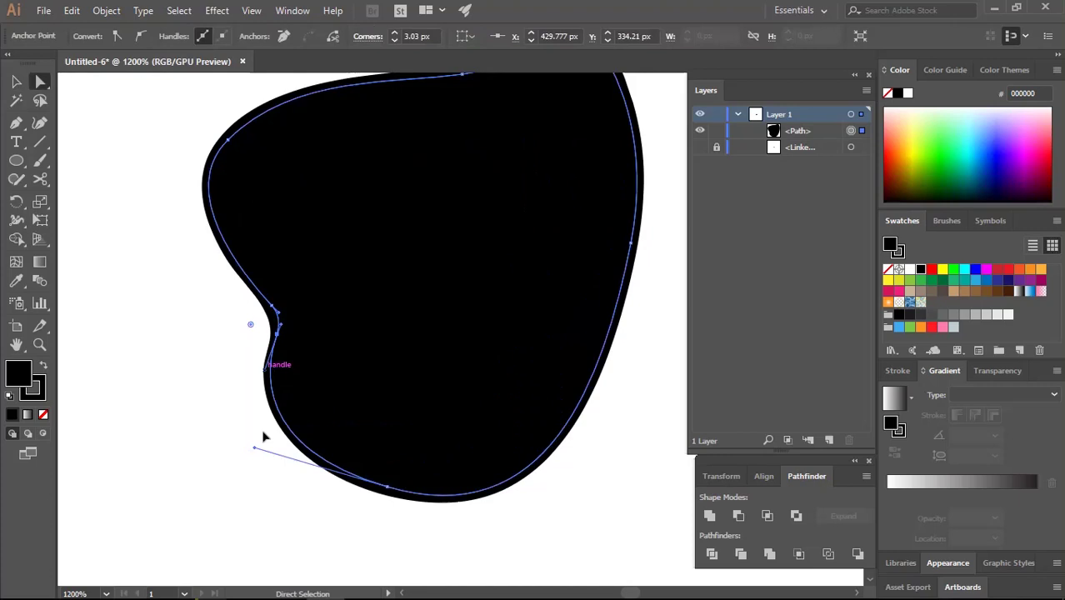
pyautogui.click(200, 386)
pyautogui.scroll(-2, 208, 379)
pyautogui.moveTo(464, 528); pyautogui.dragTo(560, 525)
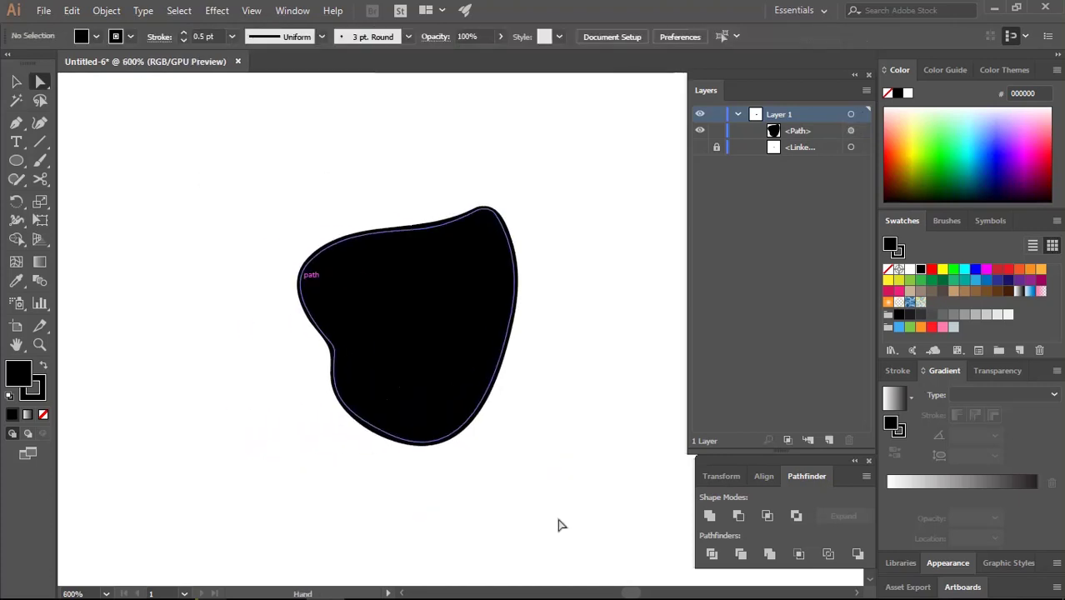
pyautogui.hotkey('ctrl', 'z')
pyautogui.hotkey('ctrl', '+')
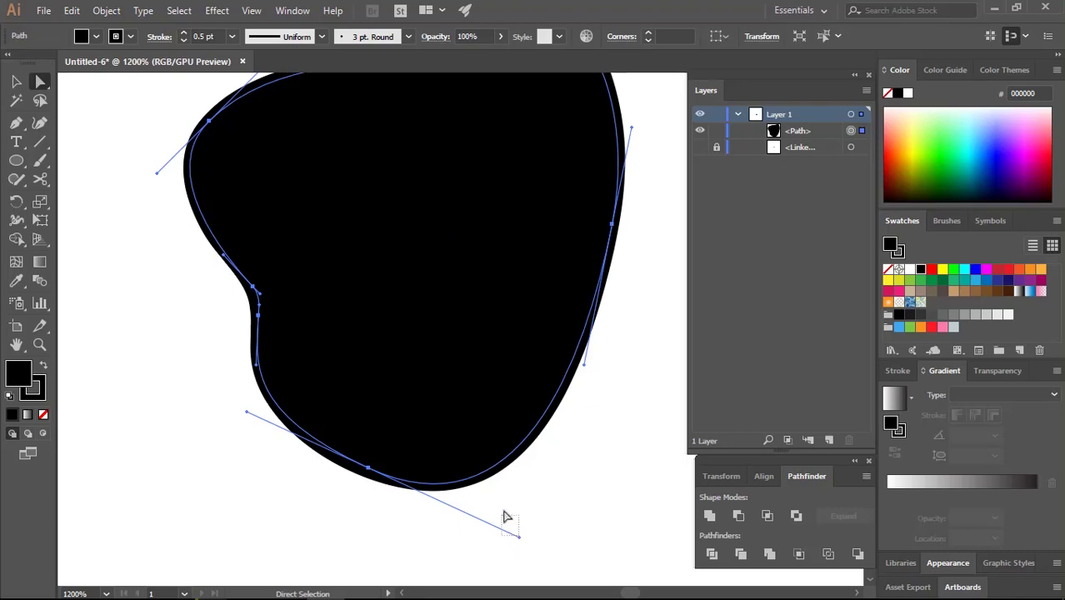
pyautogui.hotkey('ctrl', 'z')
pyautogui.moveTo(502, 514); pyautogui.dragTo(493, 503)
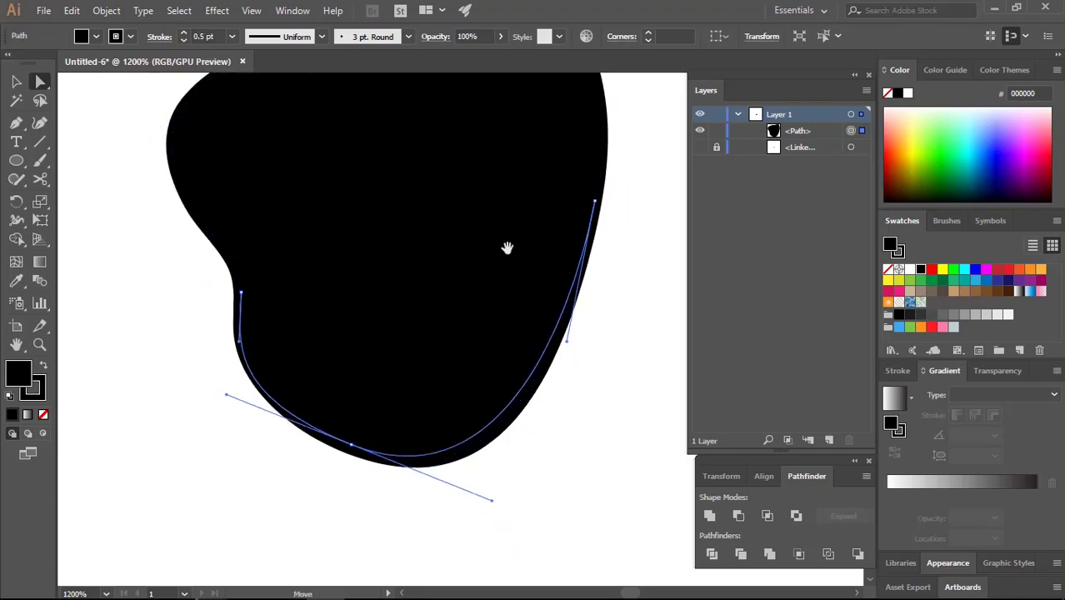
pyautogui.hotkey('ctrl', 'shift', 'a')
pyautogui.hotkey('ctrl', '-')
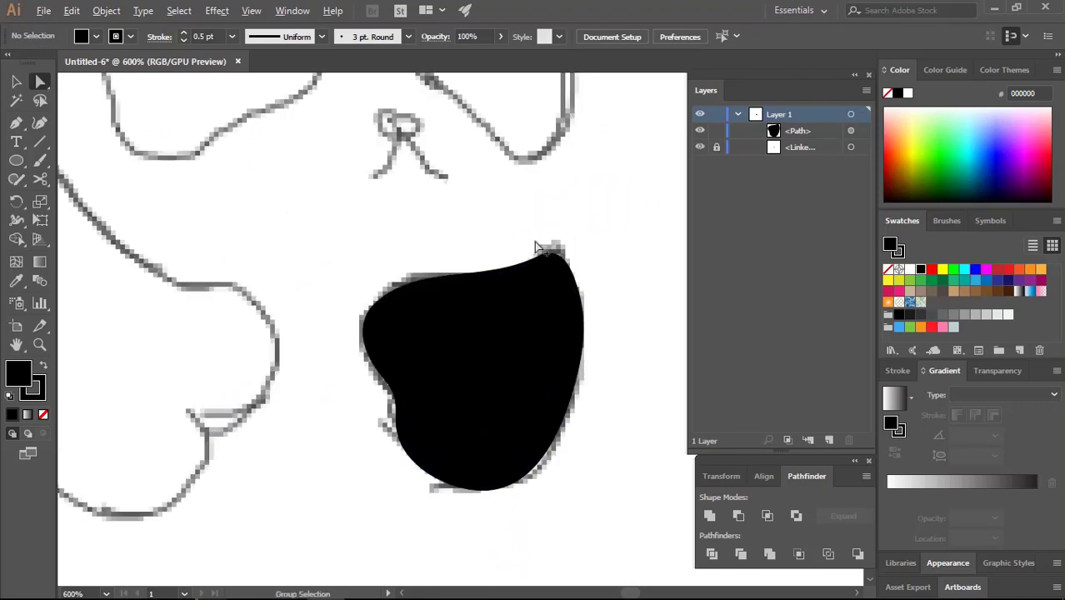
# Pen-trace the right eye patch with curved anchors on its right side, top and left side
pyautogui.scroll(5, 536, 246)
pyautogui.press('p')
pyautogui.scroll(-1, 401, 232)
pyautogui.scroll(1, 423, 261)
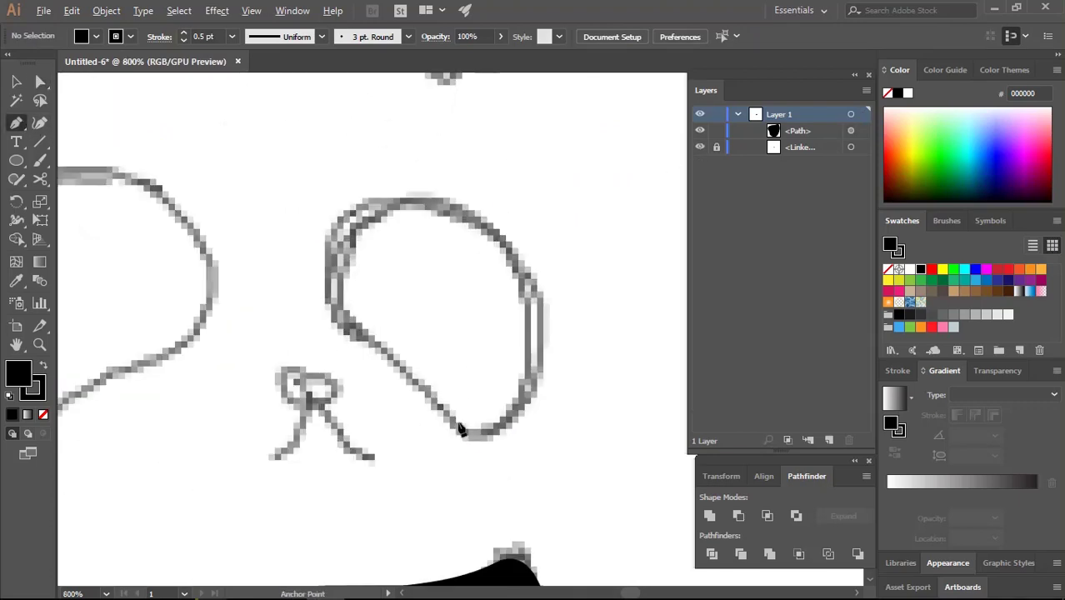
pyautogui.click(462, 431)
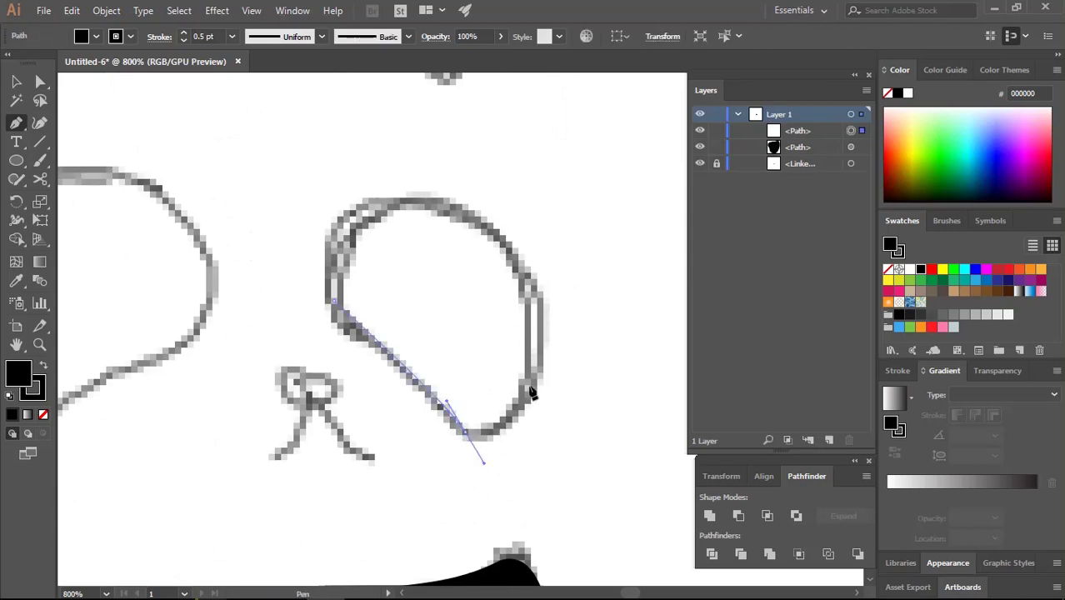
pyautogui.scroll(1, 487, 453)
pyautogui.moveTo(554, 336); pyautogui.dragTo(545, 420)
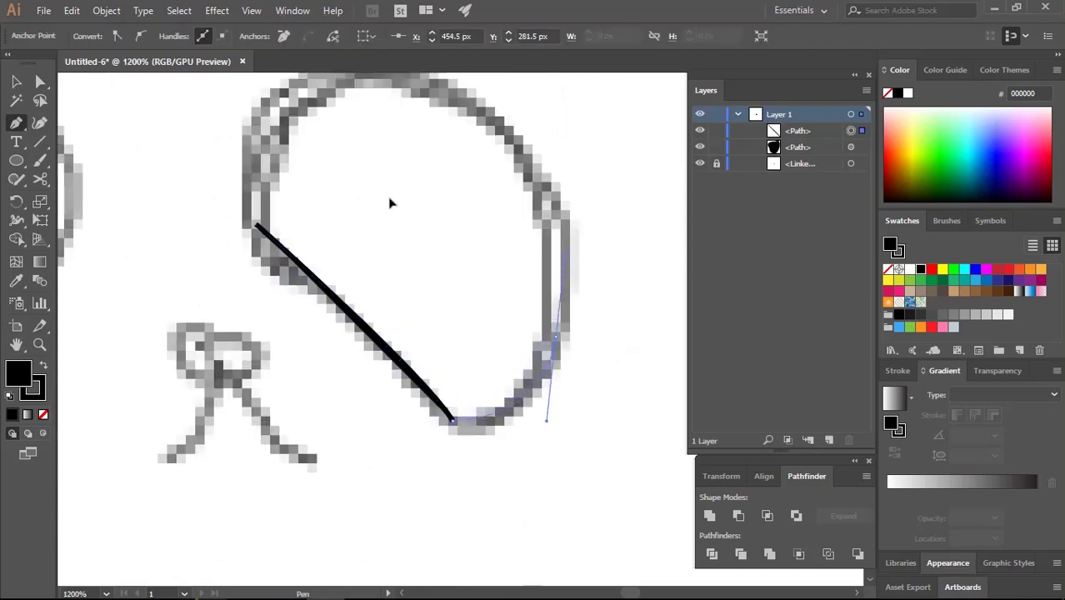
pyautogui.scroll(3, 390, 203)
pyautogui.moveTo(471, 222); pyautogui.dragTo(362, 203)
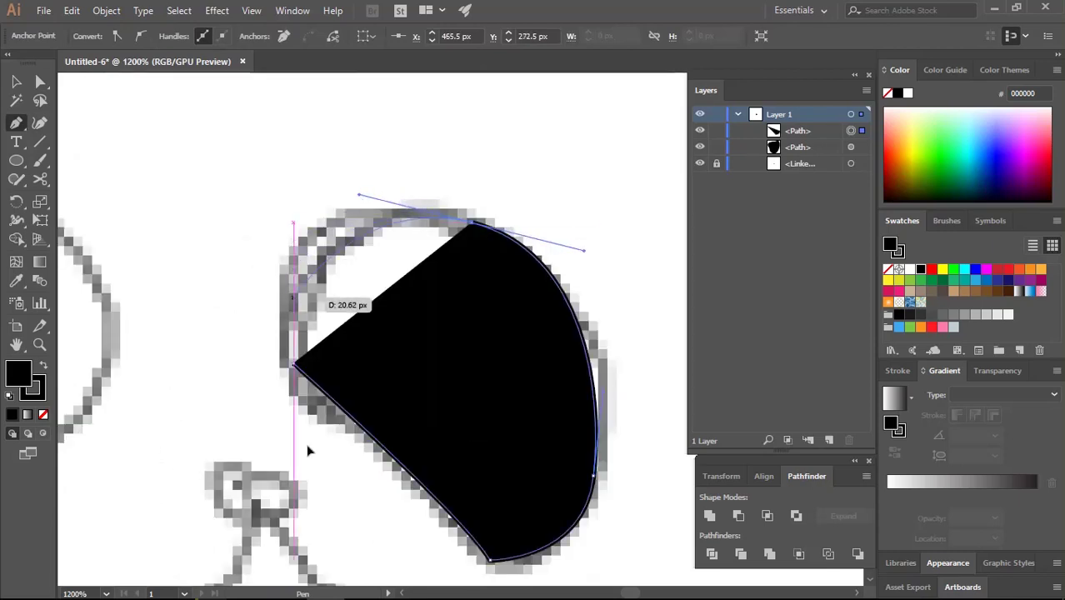
pyautogui.moveTo(307, 451); pyautogui.dragTo(310, 482)
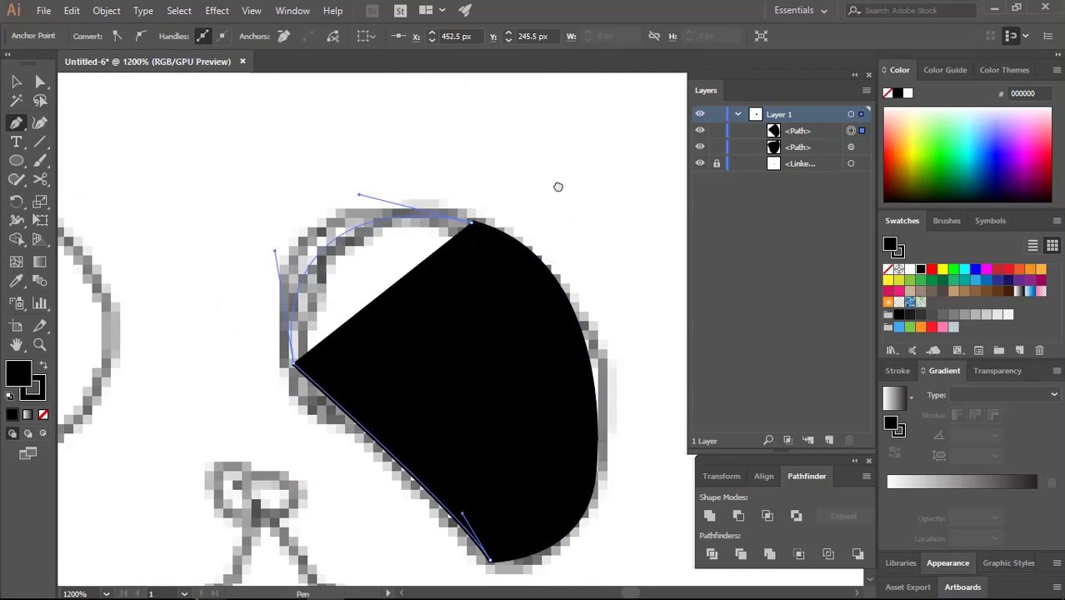
# Finish the eye path, hide the sketch, and set its stroke to 0.5 pt
pyautogui.press('v')
pyautogui.click(700, 164)
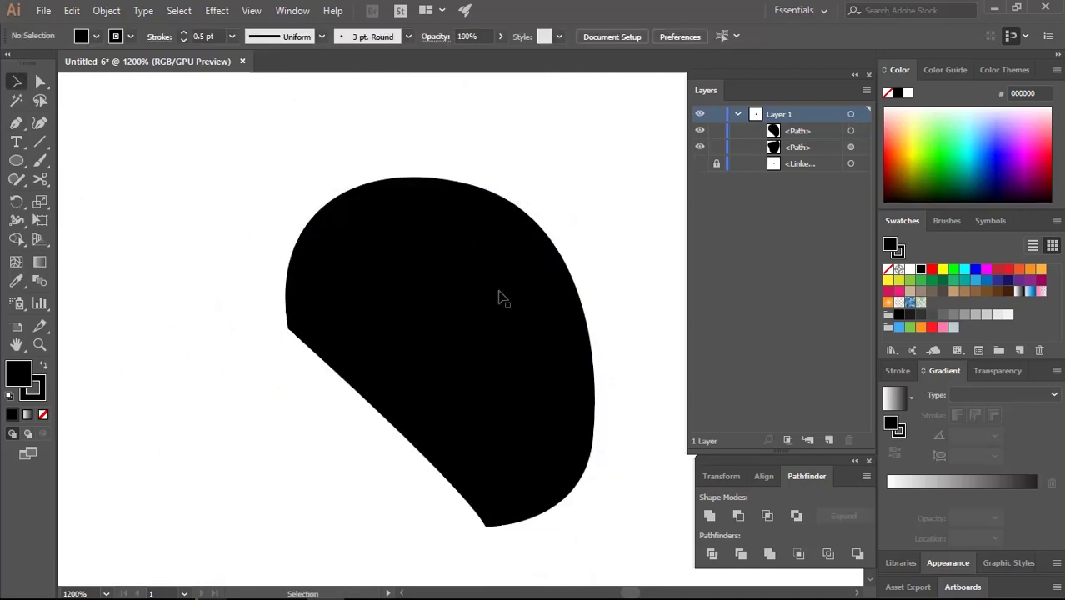
pyautogui.click(395, 261)
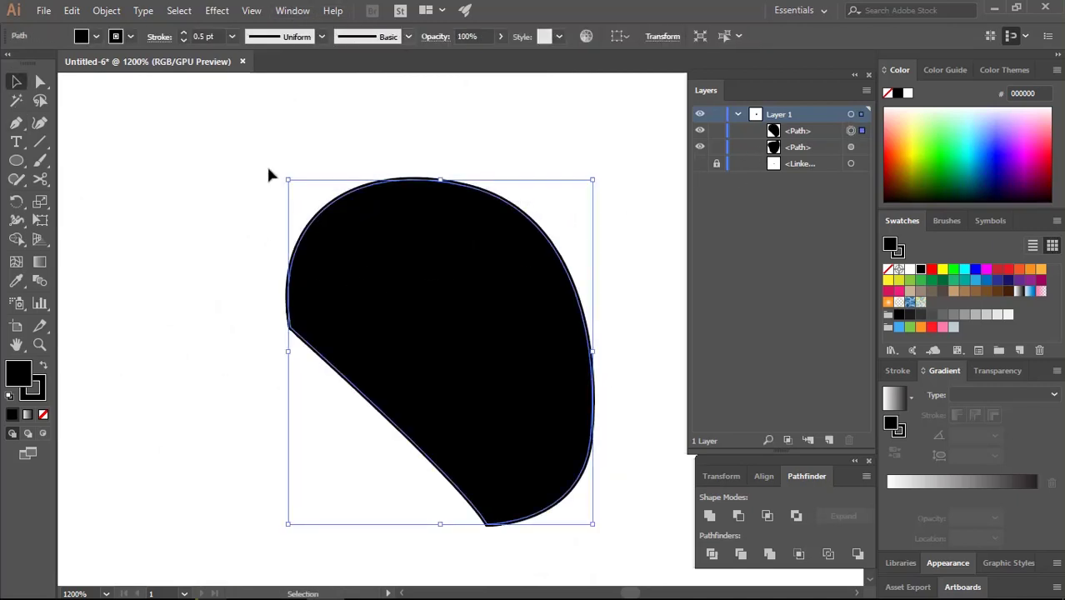
pyautogui.press('a')
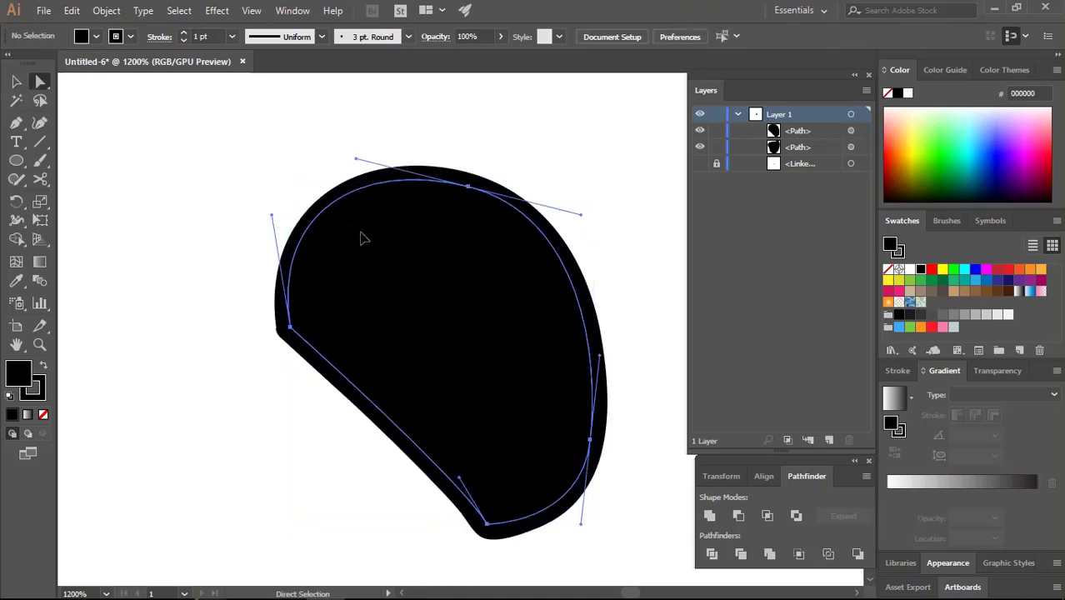
pyautogui.click(362, 235)
pyautogui.click(183, 40)
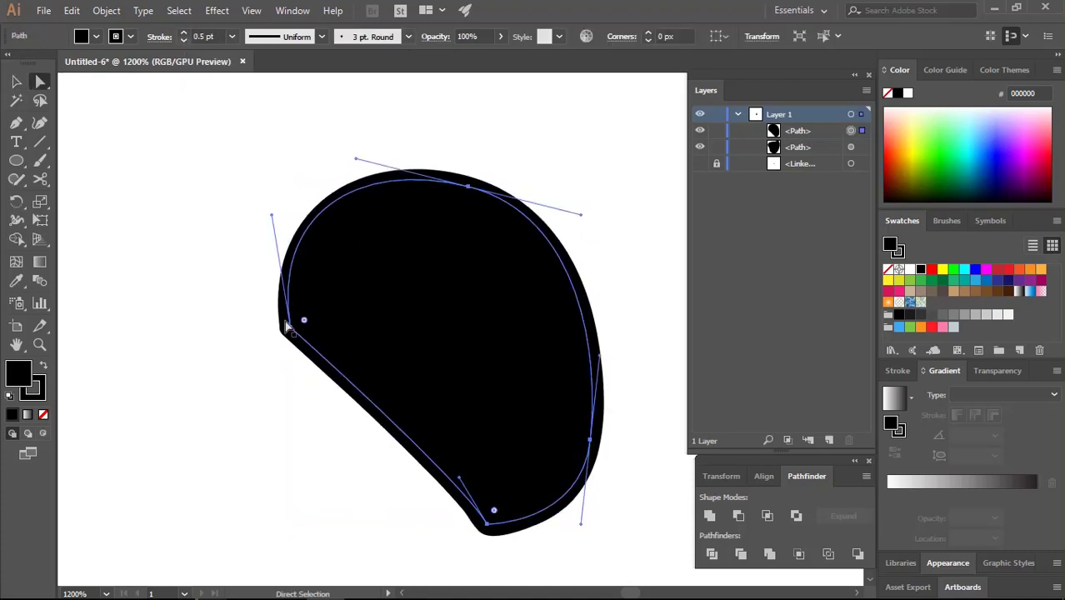
# Round the eye's pointed lower-left corner to 3.43 px with the Live Corner widget
pyautogui.hotkey('ctrl', 'shift', 'a')
pyautogui.moveTo(305, 322); pyautogui.dragTo(322, 317)
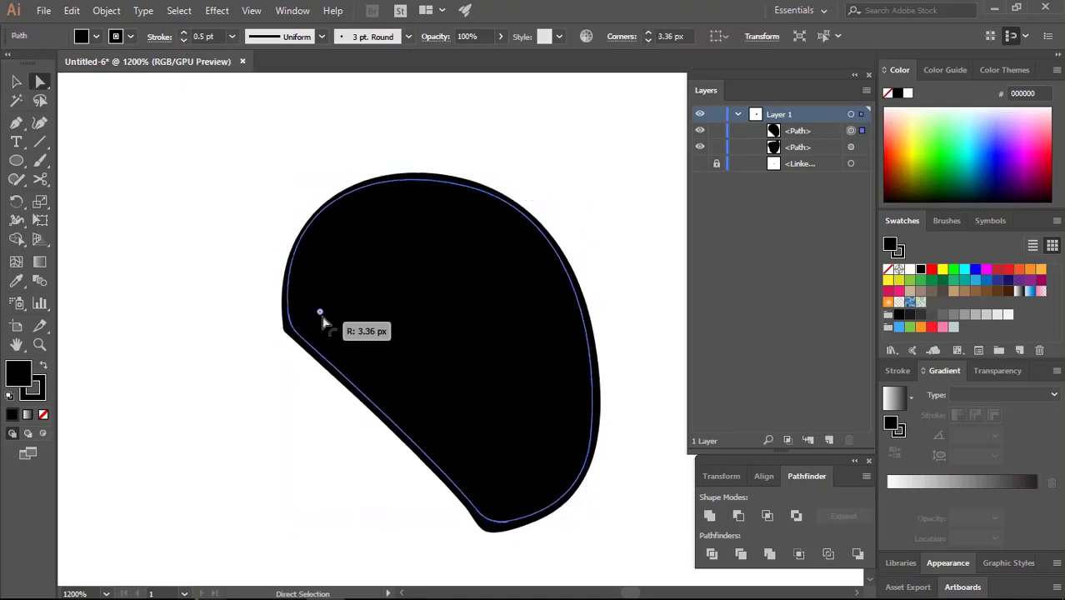
pyautogui.click(243, 322)
pyautogui.scroll(-2, 223, 325)
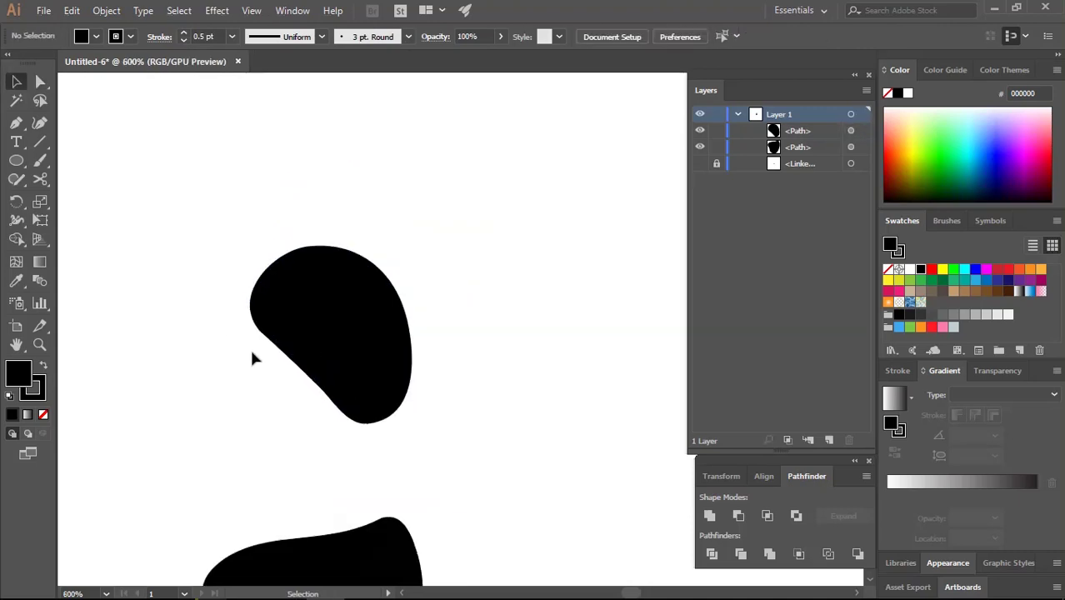
pyautogui.moveTo(250, 347); pyautogui.dragTo(421, 265)
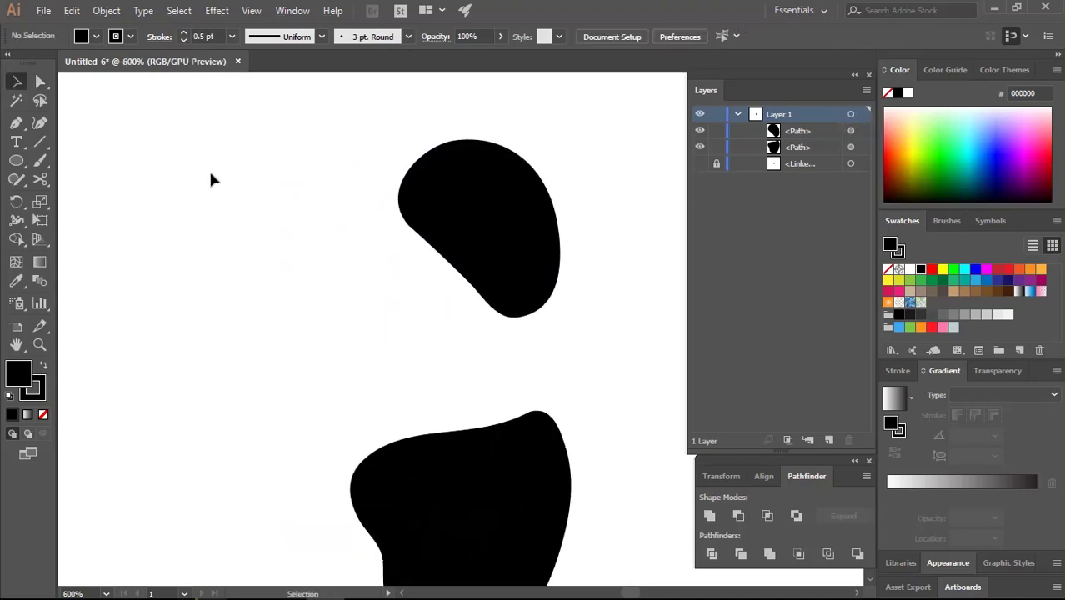
pyautogui.scroll(1, 93, 167)
# Pen-trace the left eye outline and close the path at its start
pyautogui.click(15, 122)
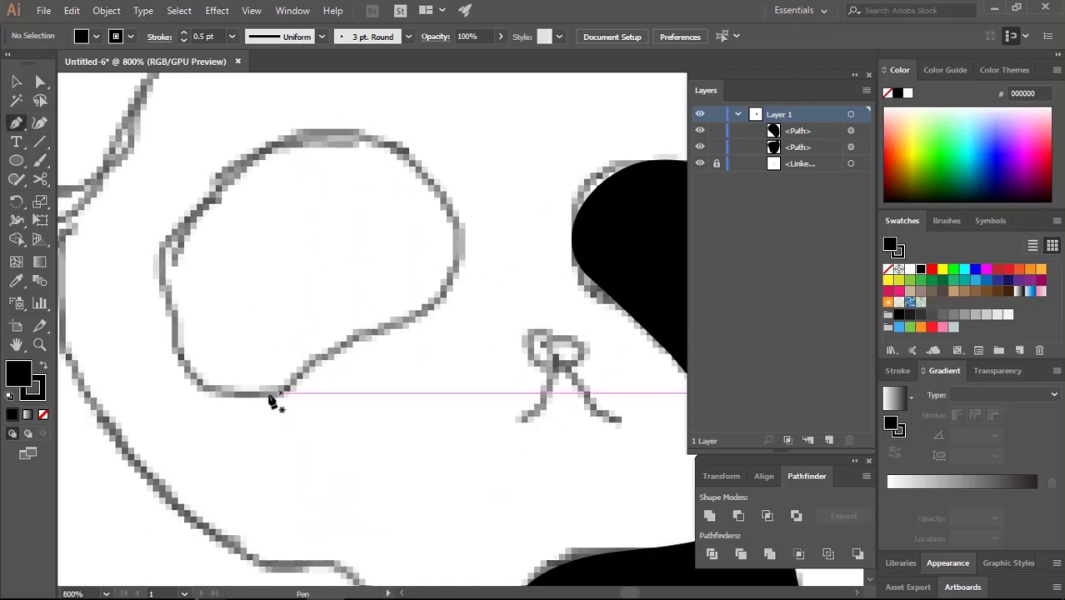
pyautogui.click(269, 392)
pyautogui.moveTo(361, 340); pyautogui.dragTo(410, 325)
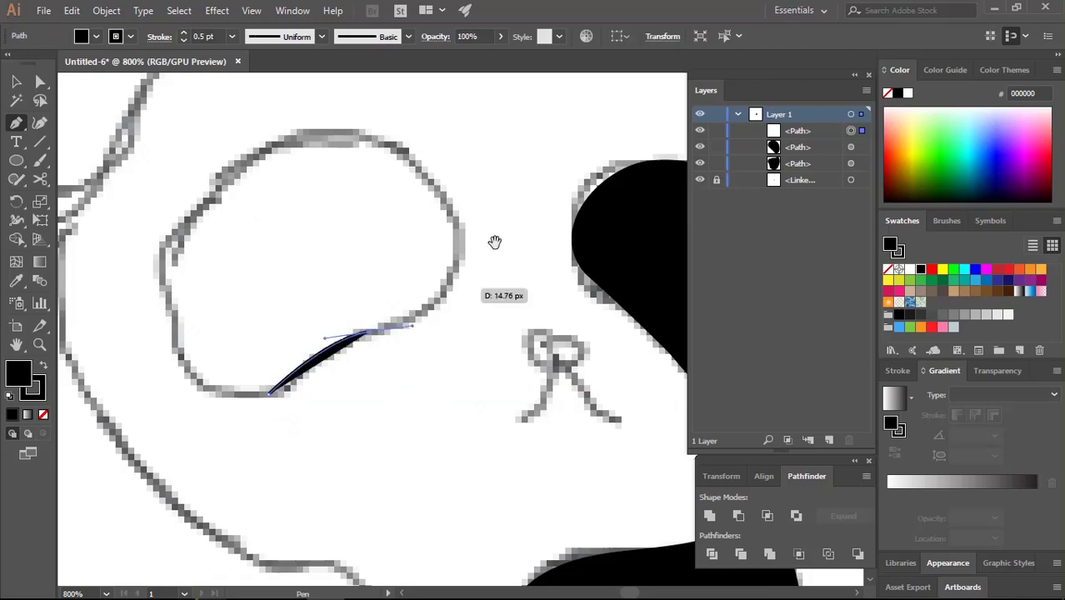
pyautogui.moveTo(514, 310); pyautogui.dragTo(516, 275)
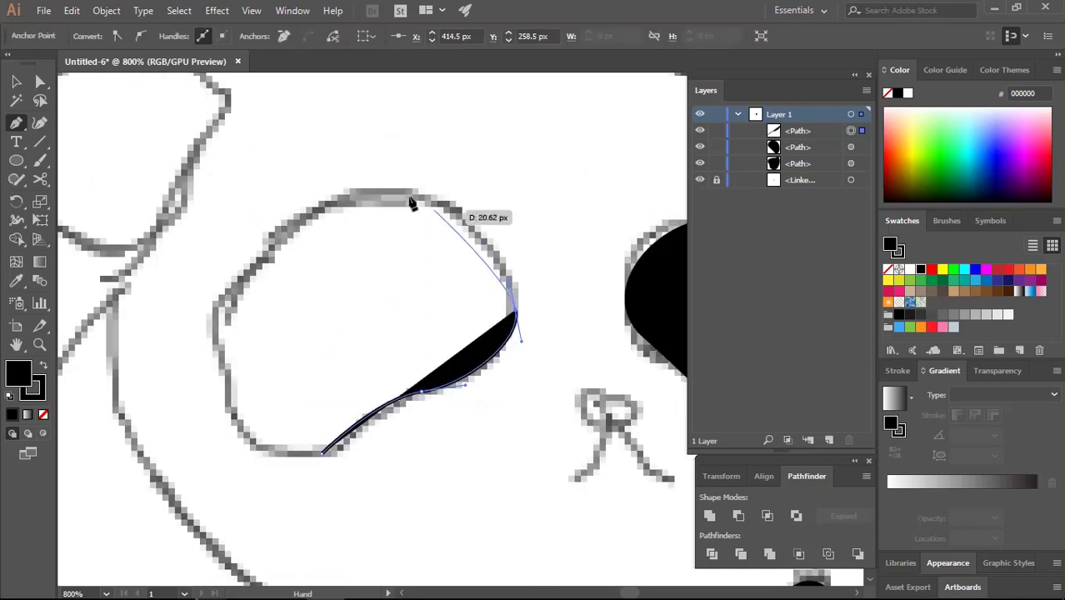
pyautogui.moveTo(403, 192)
pyautogui.mouseDown()
pyautogui.moveTo(345, 202)
pyautogui.moveTo(215, 257)
pyautogui.moveTo(215, 440)
pyautogui.mouseUp()
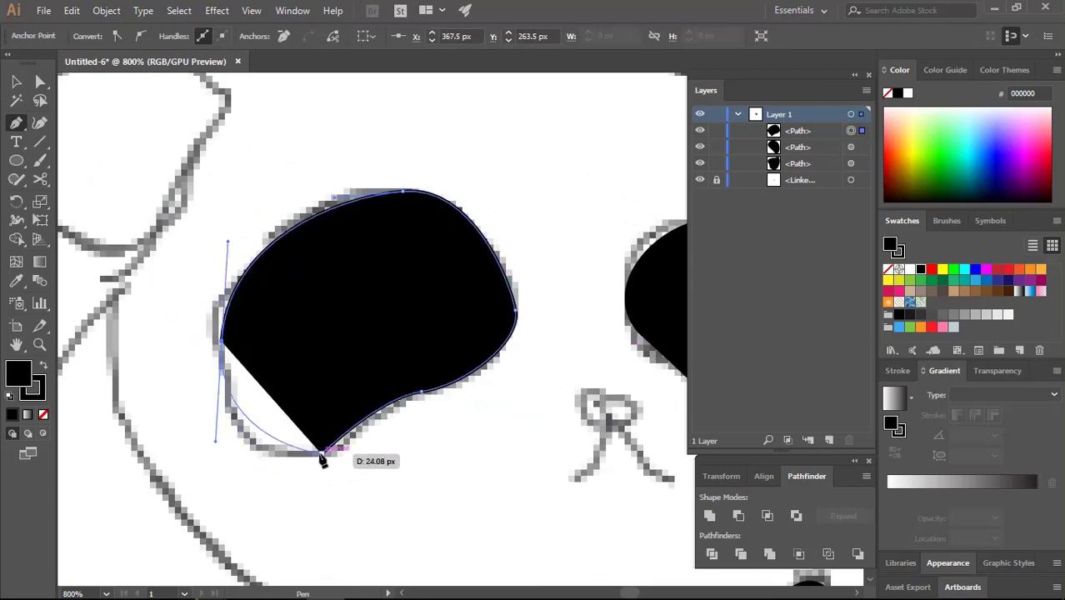
pyautogui.moveTo(321, 453); pyautogui.dragTo(386, 450)
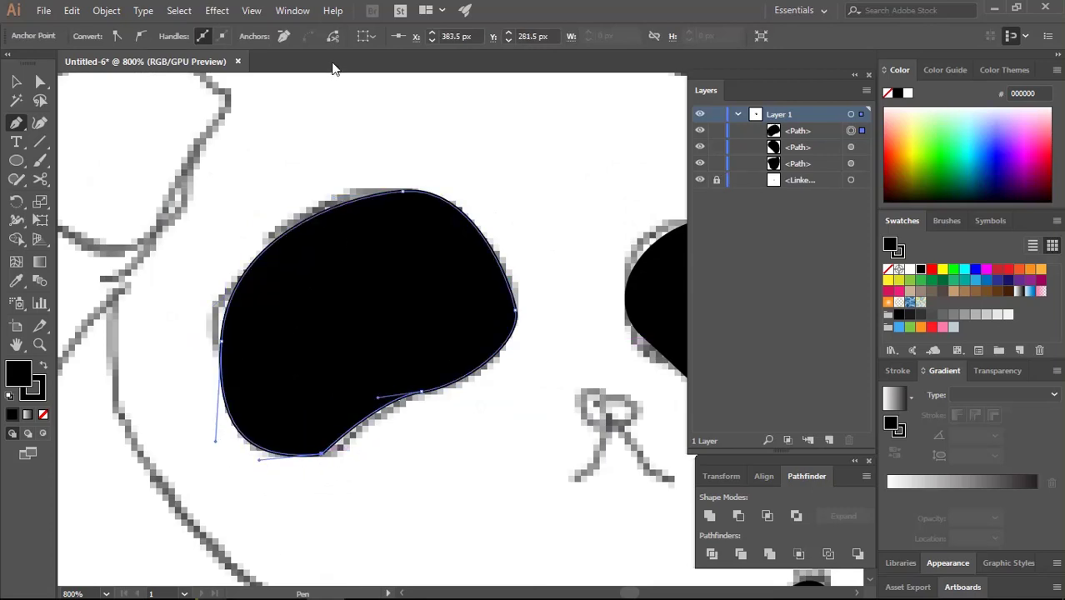
# Hide the sketch and give the left eye the 3 pt. Round brush and 0.5 pt stroke
pyautogui.press('v')
pyautogui.click(700, 179)
pyautogui.click(407, 36)
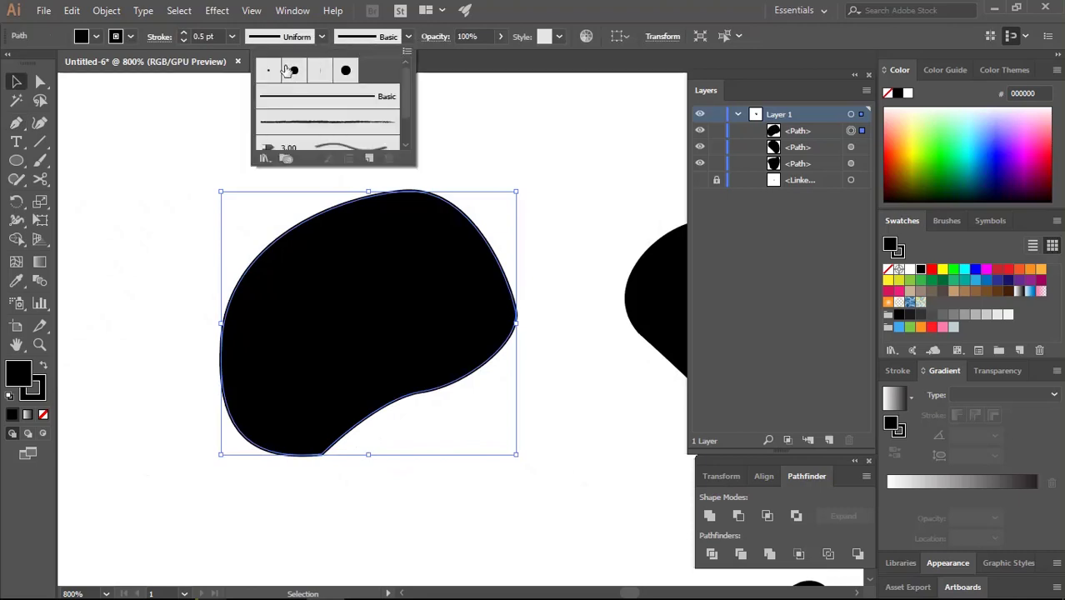
pyautogui.click(184, 40)
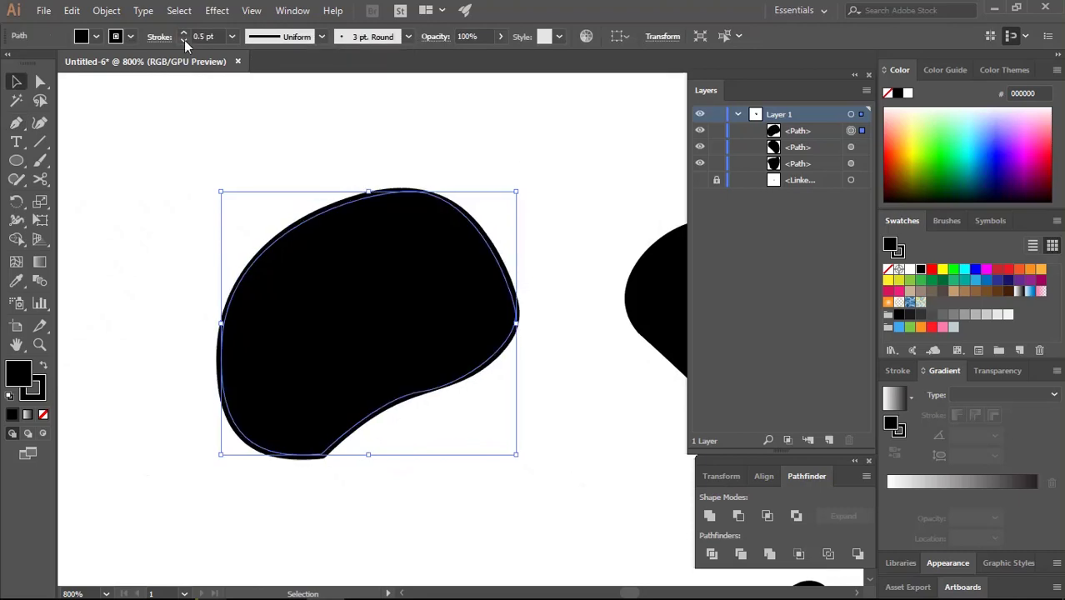
pyautogui.click(184, 40)
pyautogui.click(184, 32)
pyautogui.click(171, 151)
# Round the left eye's bottom corner, zoom out, and show the sketch layer again
pyautogui.press('a')
pyautogui.click(320, 453)
pyautogui.moveTo(315, 439); pyautogui.dragTo(277, 351)
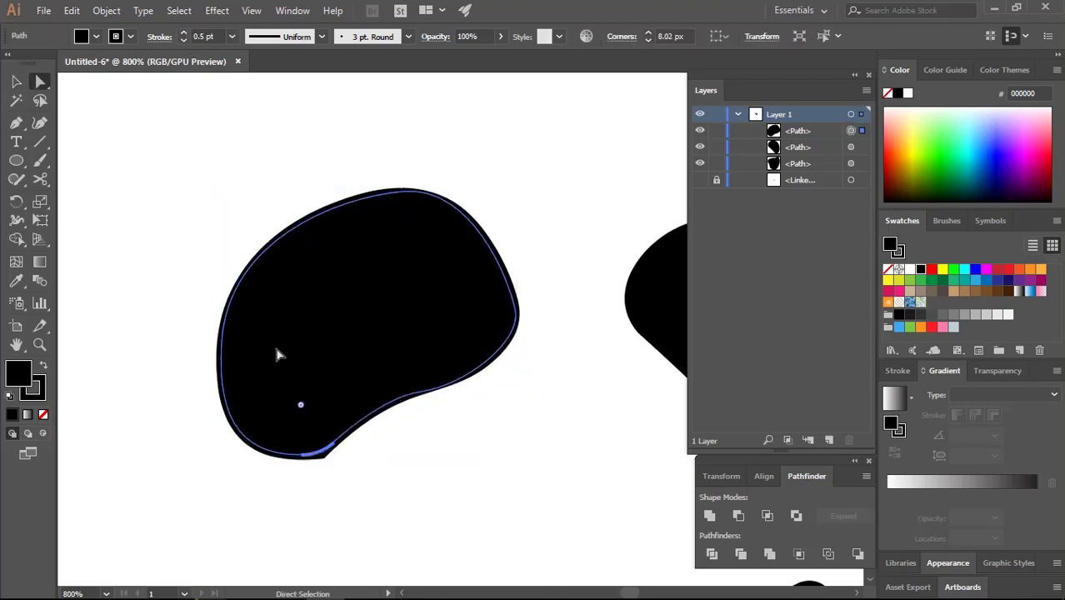
pyautogui.hotkey('ctrl', 'shift', 'a')
pyautogui.hotkey('ctrl', '-')
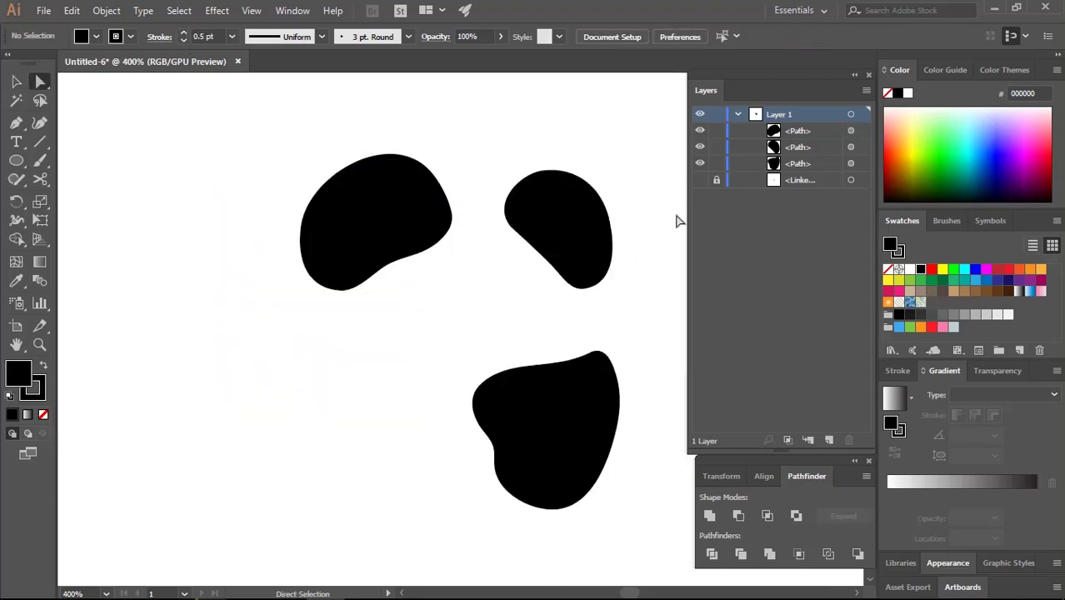
pyautogui.click(700, 180)
pyautogui.moveTo(350, 310)
pyautogui.mouseDown()
pyautogui.moveTo(382, 369)
pyautogui.moveTo(345, 417)
pyautogui.mouseUp()
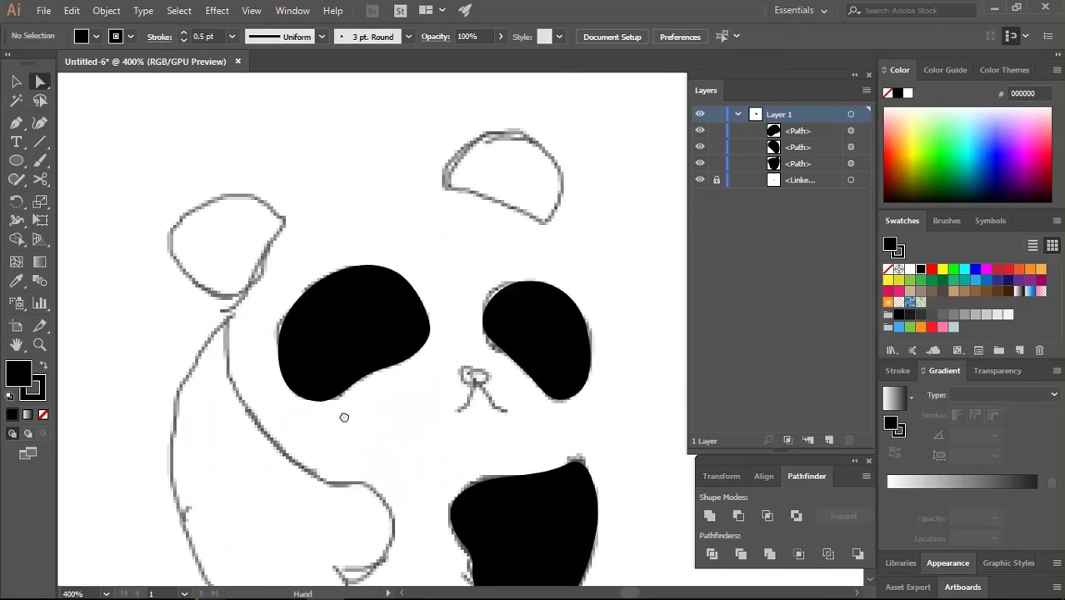
# Pen-trace the right ear outline and close the path
pyautogui.scroll(2, 433, 263)
pyautogui.click(14, 131)
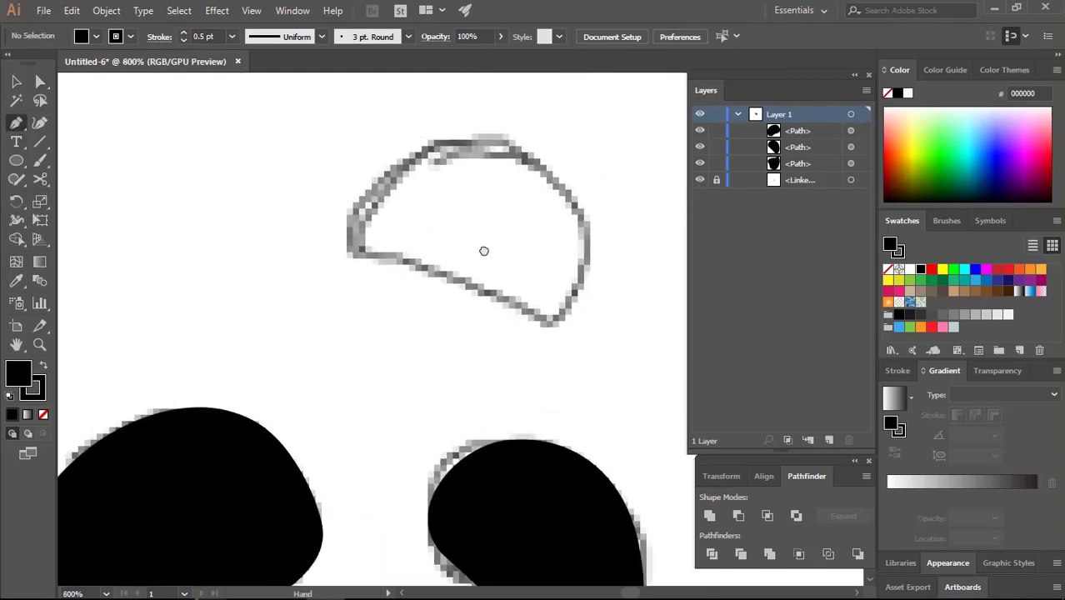
pyautogui.scroll(3, 496, 376)
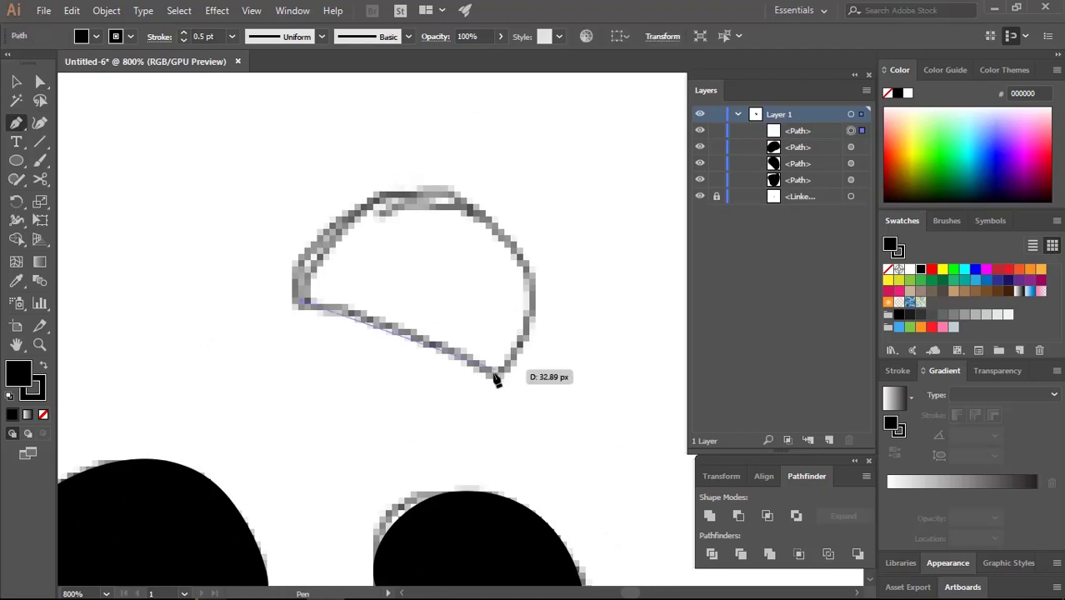
pyautogui.moveTo(496, 375); pyautogui.dragTo(544, 418)
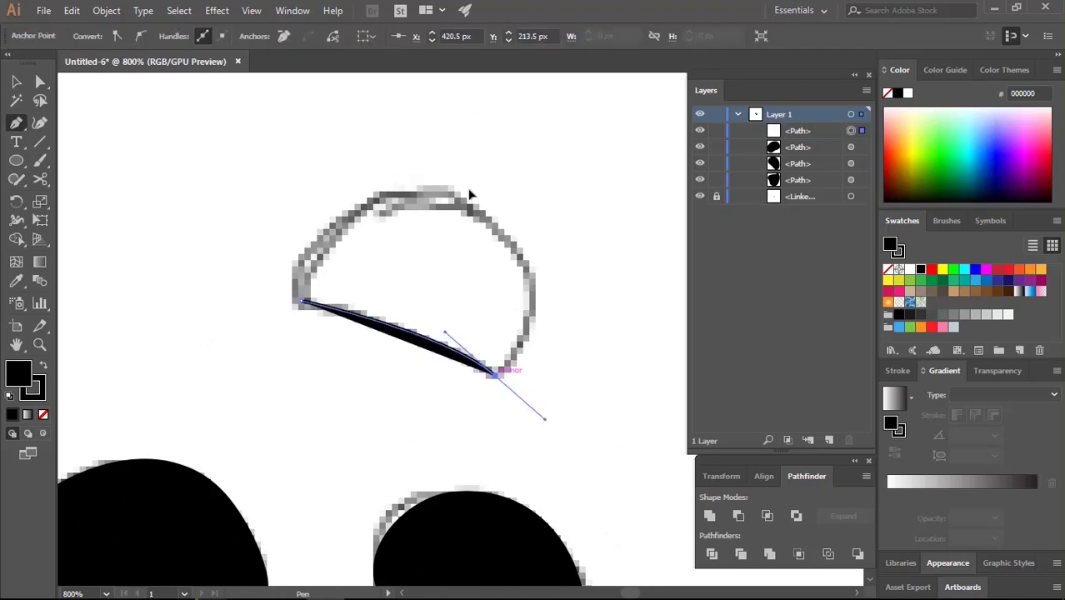
pyautogui.moveTo(512, 248); pyautogui.dragTo(470, 189)
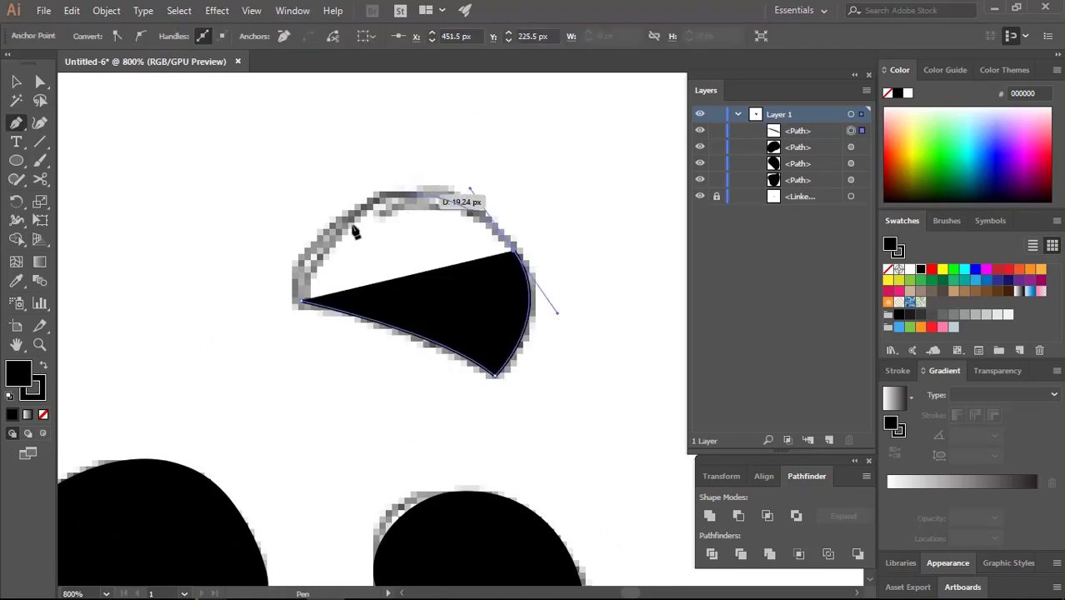
pyautogui.click(303, 301)
pyautogui.moveTo(256, 410); pyautogui.dragTo(265, 437)
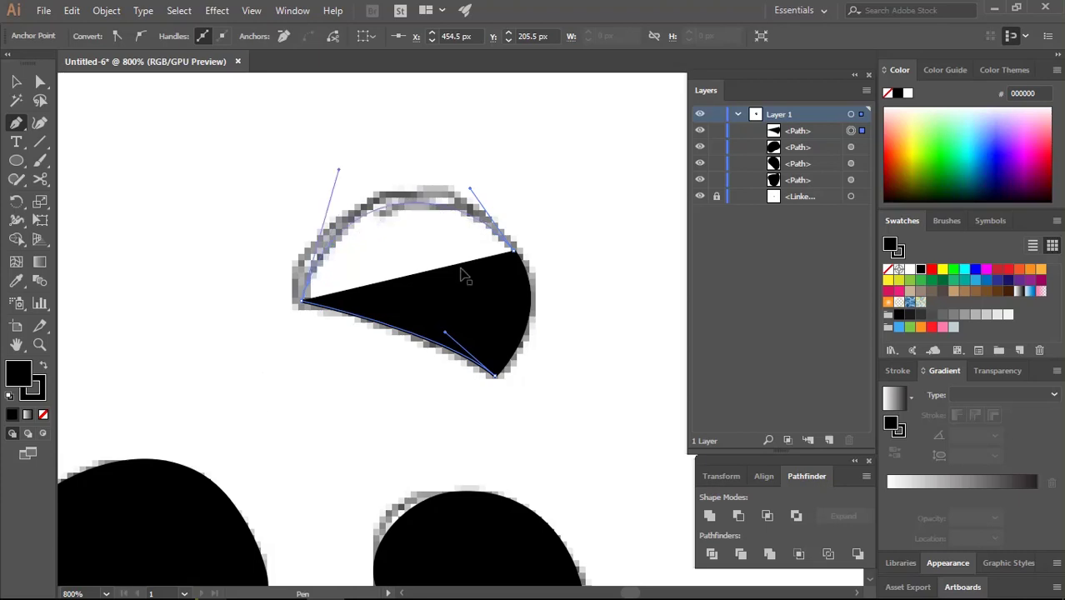
# Apply the 3 pt. Round brush to the right ear and adjust its stroke weight
pyautogui.press('v')
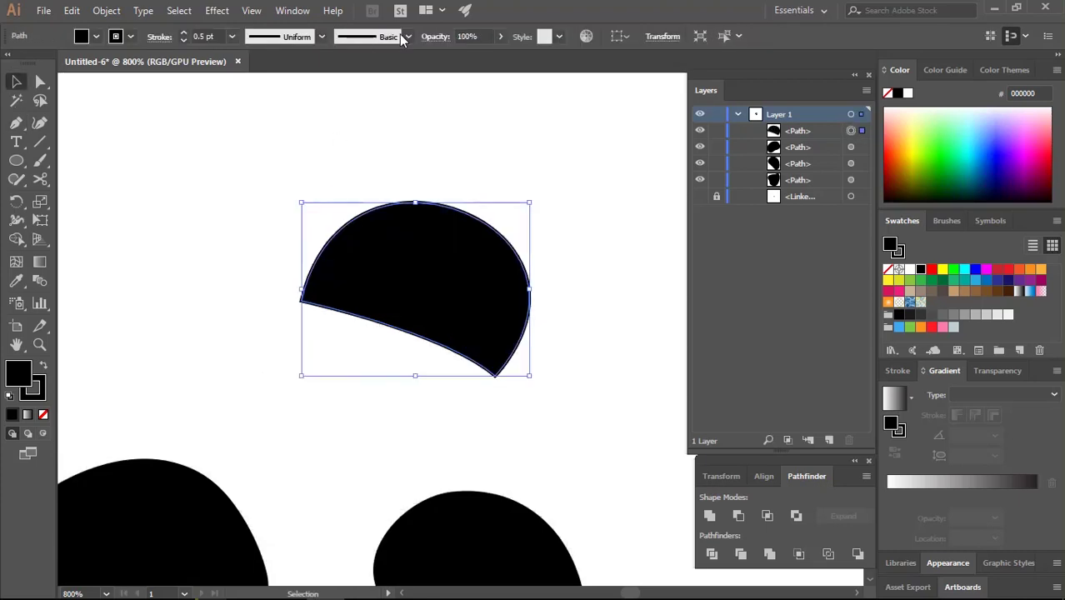
pyautogui.click(407, 37)
pyautogui.click(264, 150)
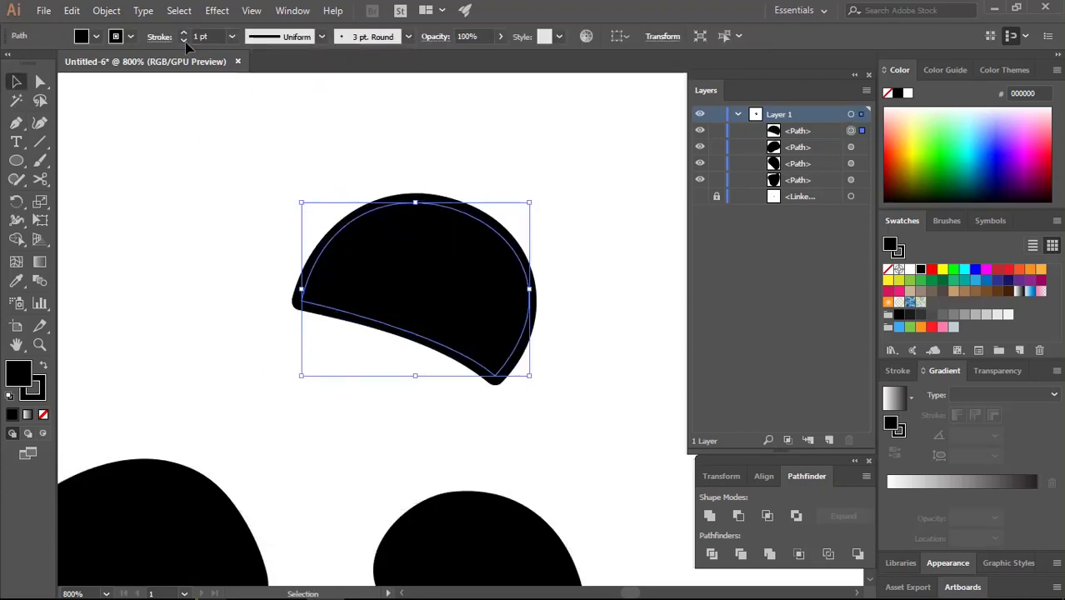
pyautogui.click(184, 40)
# Round the right ear's corners, show the sketch, and zoom in on the left ear
pyautogui.hotkey('ctrl', 'shift', 'a')
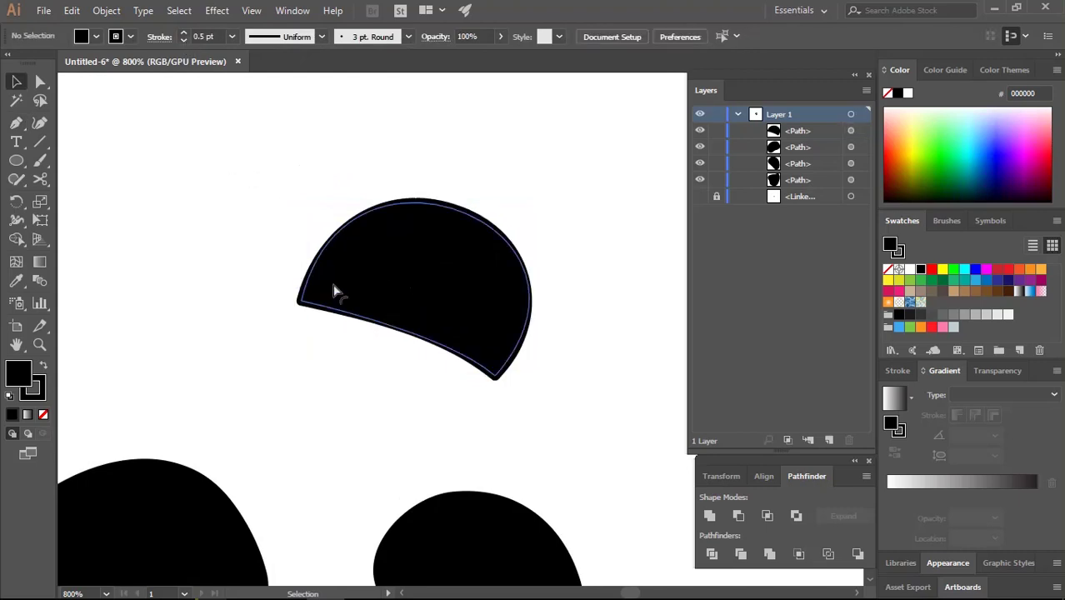
pyautogui.moveTo(333, 292); pyautogui.dragTo(323, 289)
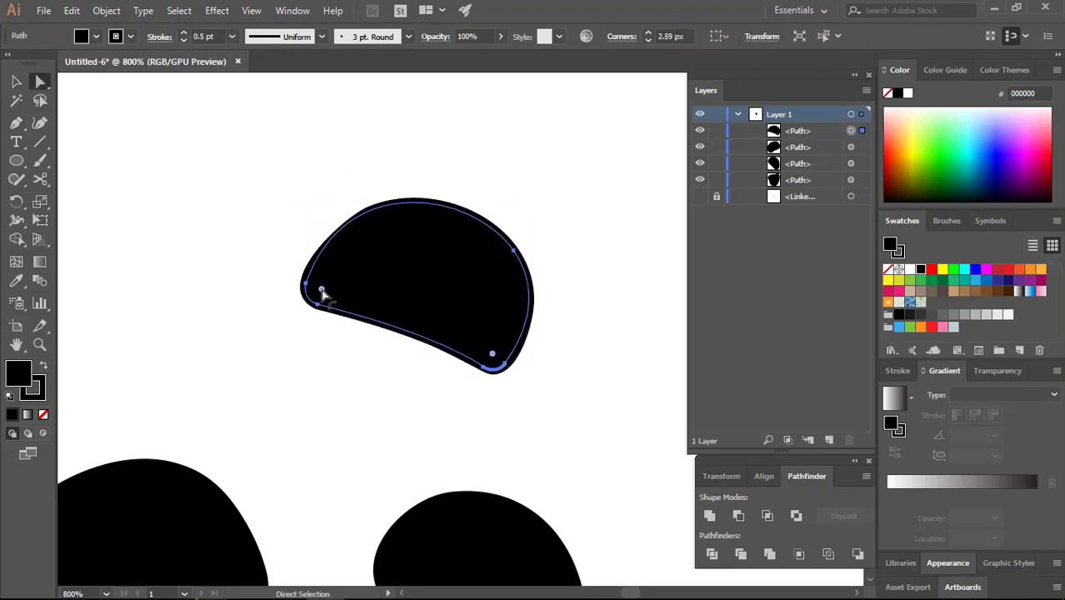
pyautogui.press('v')
pyautogui.click(345, 397)
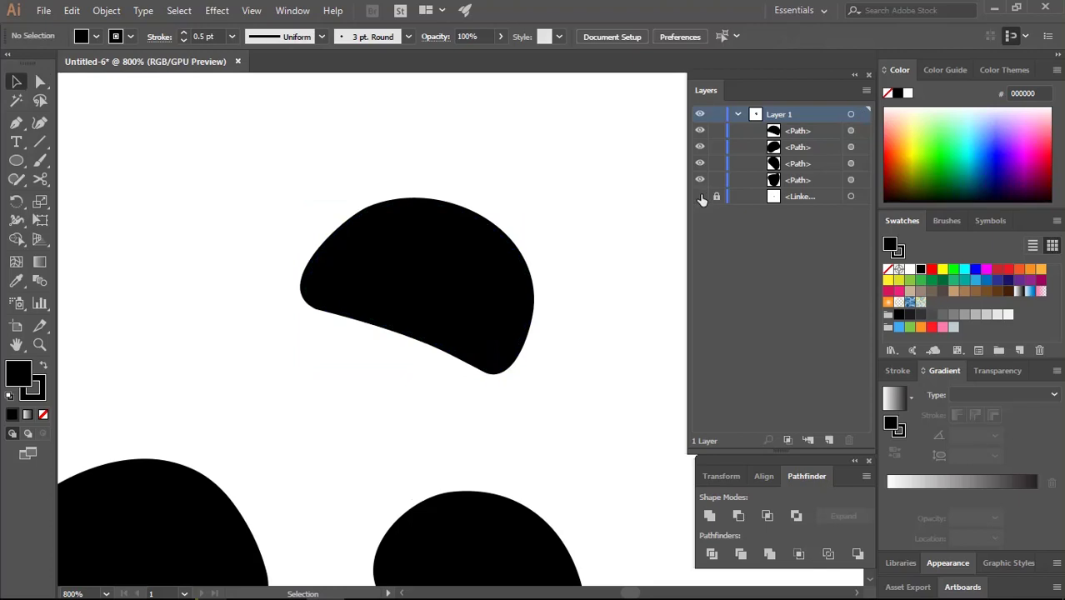
pyautogui.hotkey('ctrl', '-')
pyautogui.hotkey('ctrl', '-')
pyautogui.click(700, 196)
pyautogui.hotkey('ctrl', '+')
# Pen-trace the left ear outline and close the path at its start point
pyautogui.press('p')
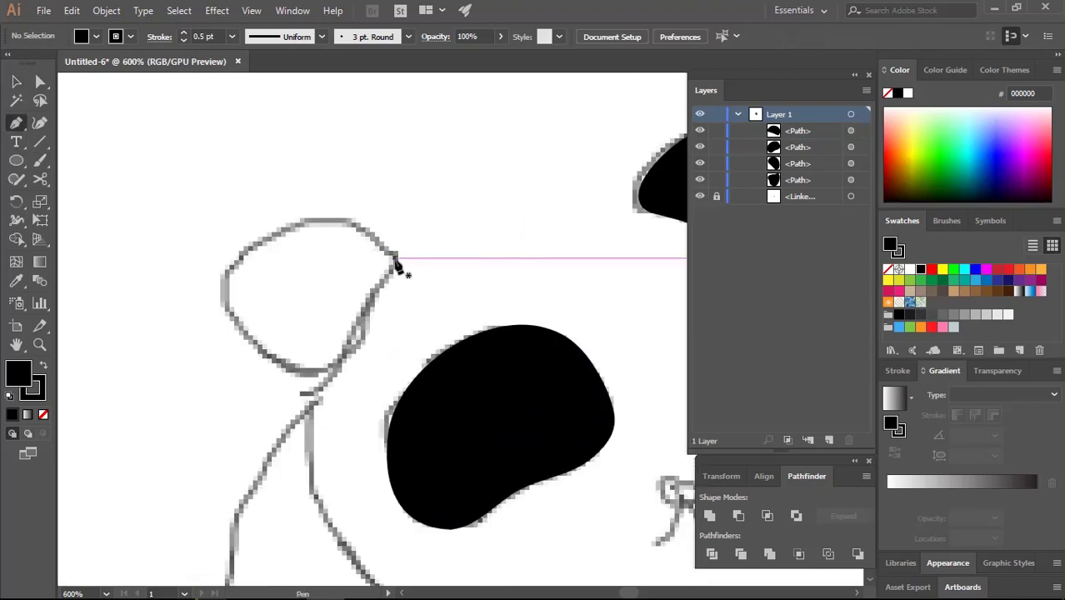
pyautogui.click(397, 265)
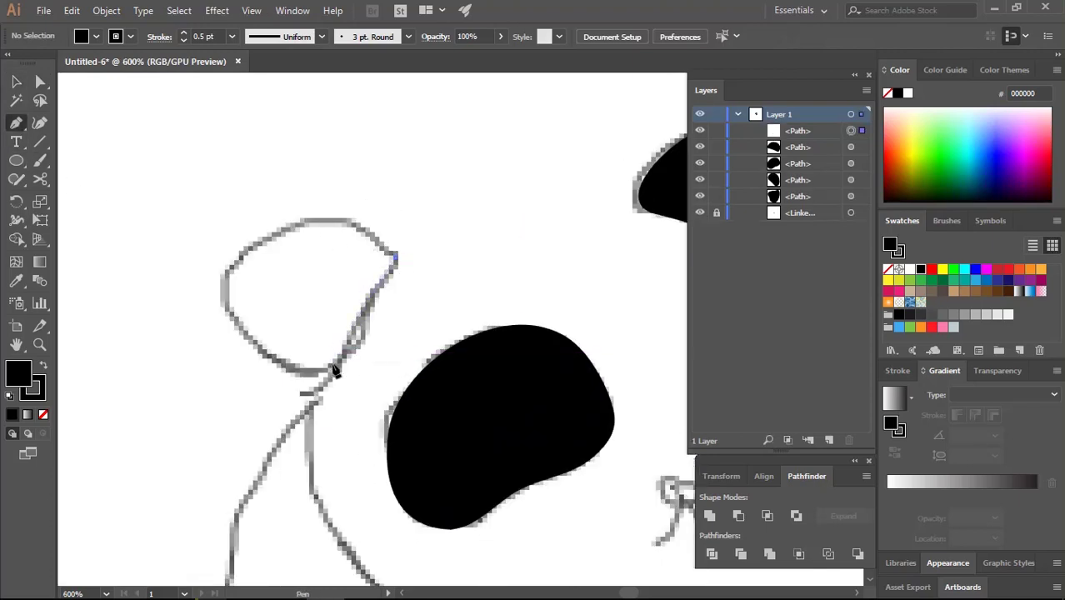
pyautogui.moveTo(333, 360); pyautogui.dragTo(332, 367)
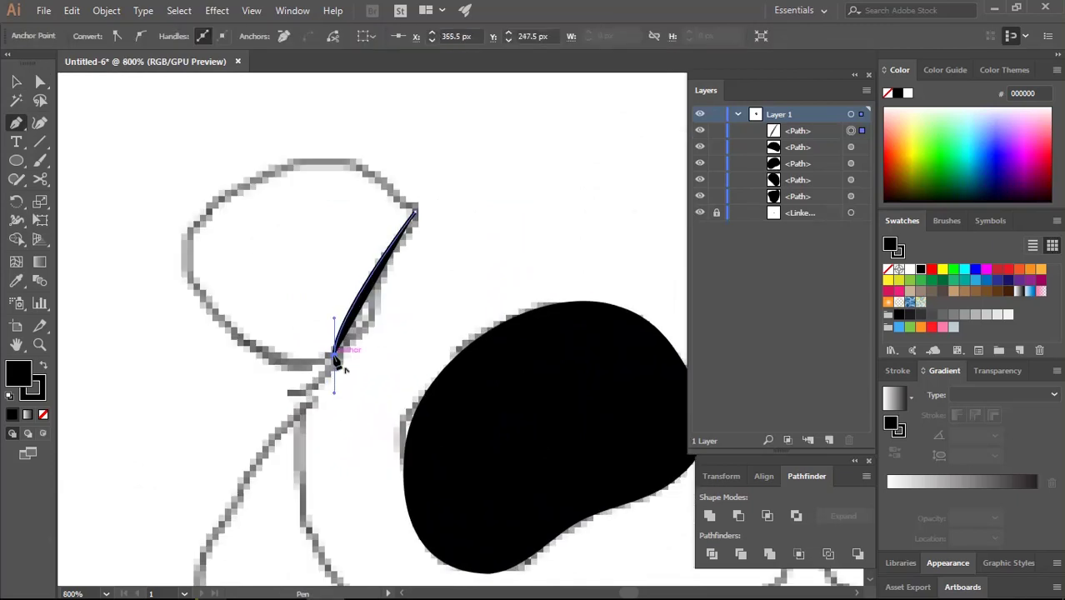
pyautogui.moveTo(192, 285); pyautogui.dragTo(190, 360)
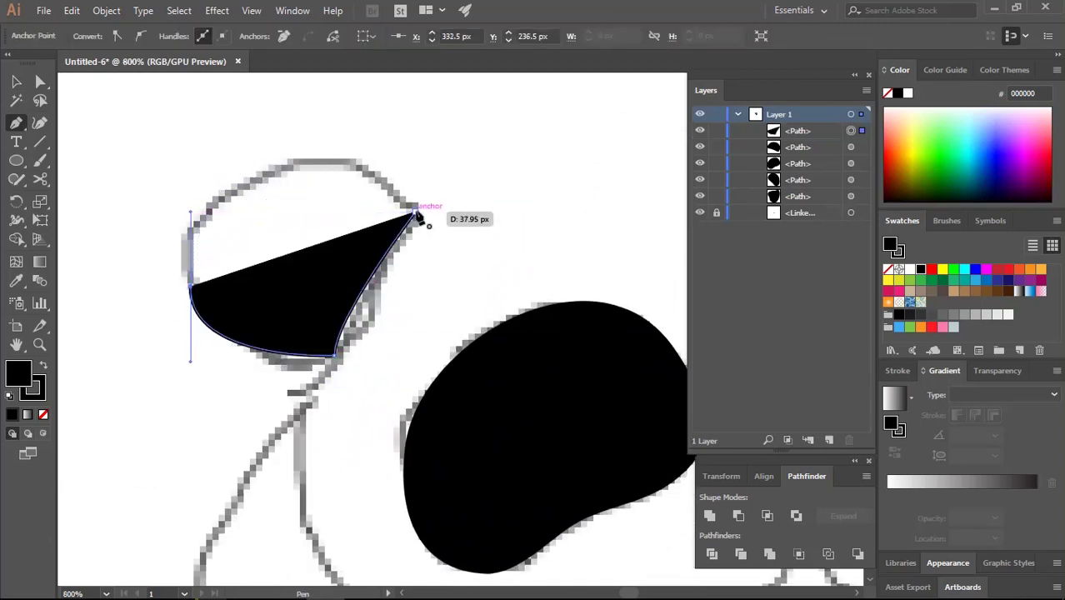
pyautogui.moveTo(409, 215); pyautogui.dragTo(327, 86)
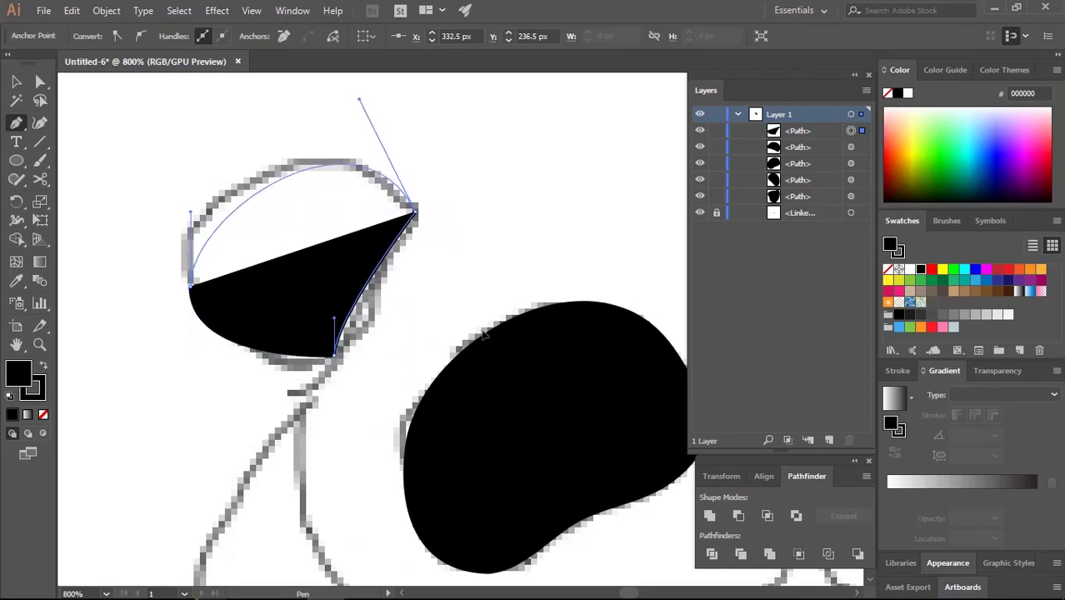
pyautogui.keyDown('ctrl'); pyautogui.click(547, 162); pyautogui.keyUp('ctrl')
# Apply a brush to the left ear and round its corners with the live corner widget
pyautogui.press('v')
pyautogui.click(315, 217)
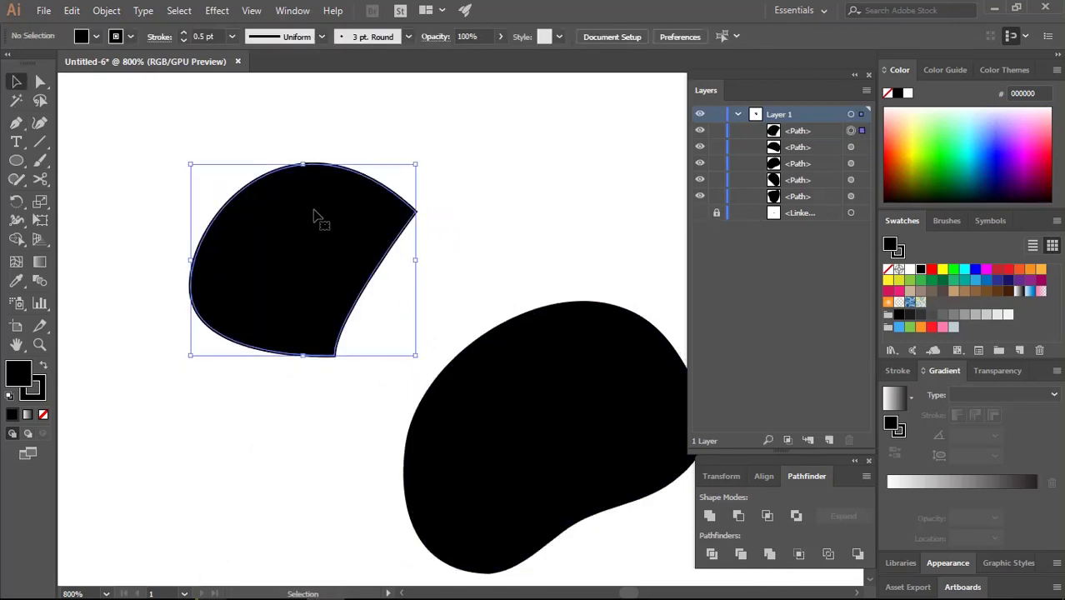
pyautogui.click(407, 36)
pyautogui.click(269, 71)
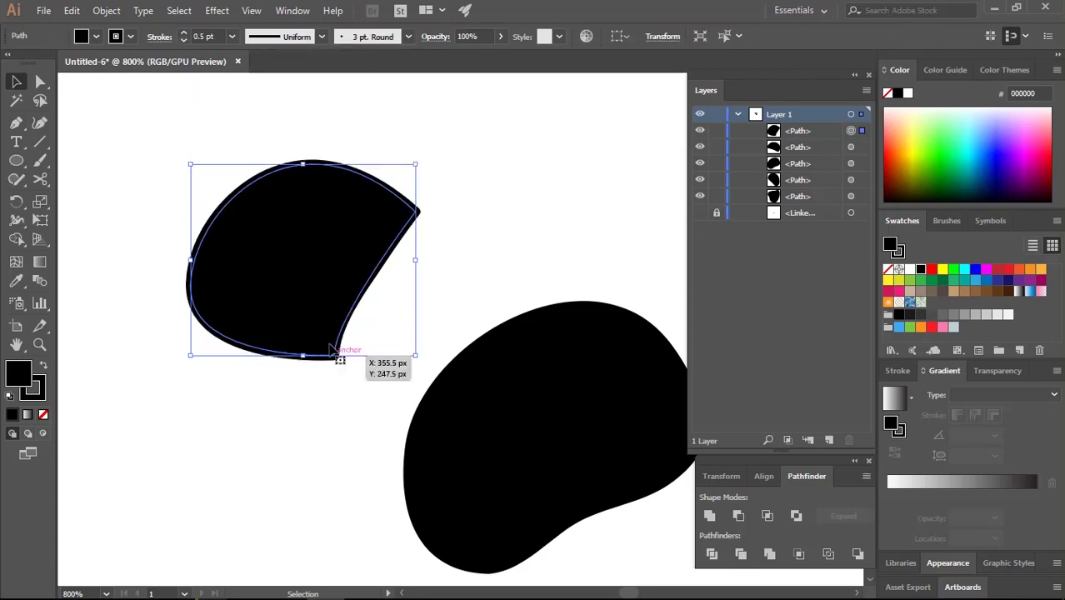
pyautogui.press('a')
pyautogui.moveTo(294, 331); pyautogui.dragTo(309, 326)
pyautogui.click(422, 295)
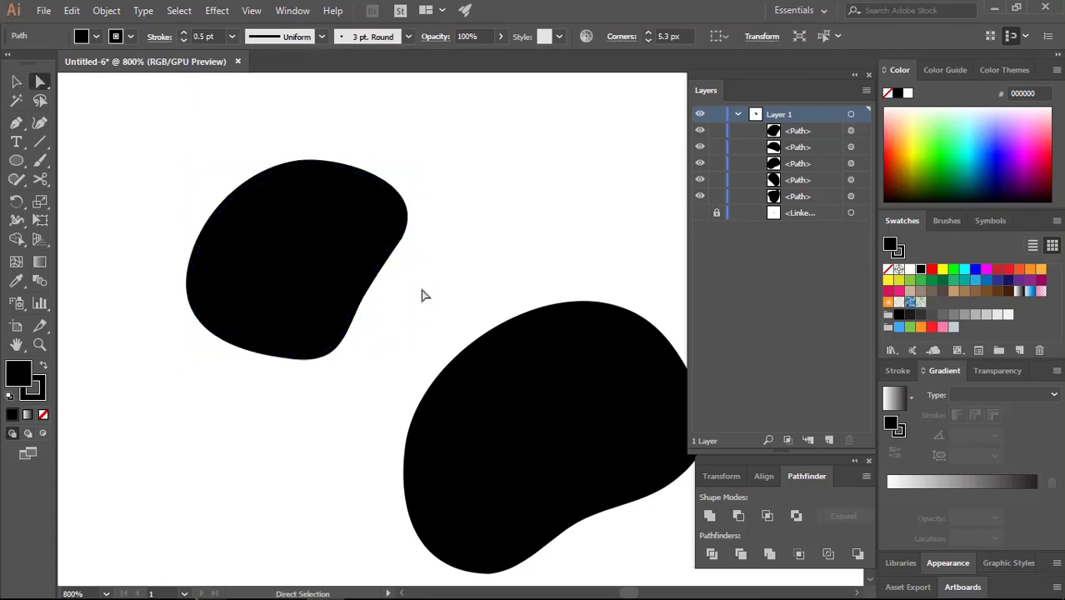
pyautogui.scroll(-2, 413, 311)
# Start a Pen path for the left arm patch, anchoring smooth curves along its upper outline
pyautogui.click(699, 214)
pyautogui.scroll(-1, 385, 268)
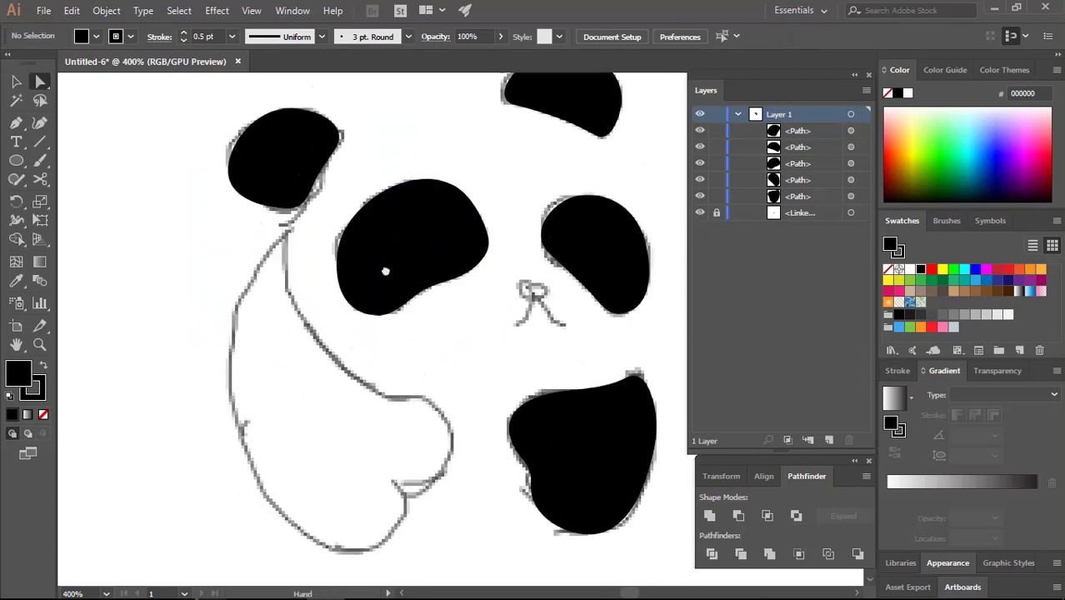
pyautogui.scroll(-1, 385, 268)
pyautogui.click(16, 123)
pyautogui.scroll(1, 238, 214)
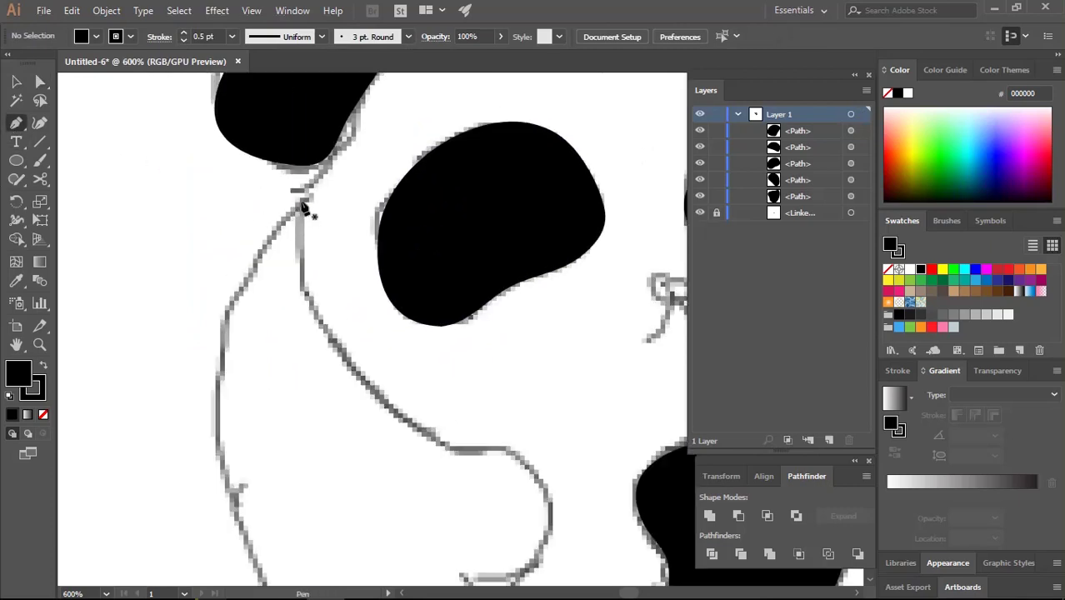
pyautogui.click(298, 208)
pyautogui.scroll(-2, 349, 345)
pyautogui.hscroll(2, 349, 345)
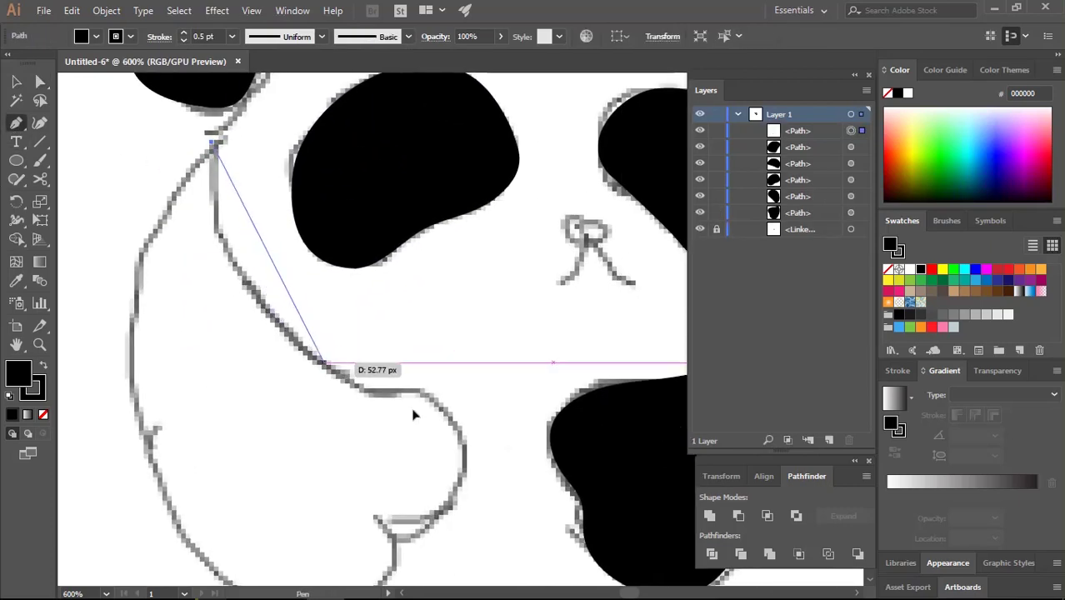
pyautogui.moveTo(310, 357); pyautogui.dragTo(414, 408)
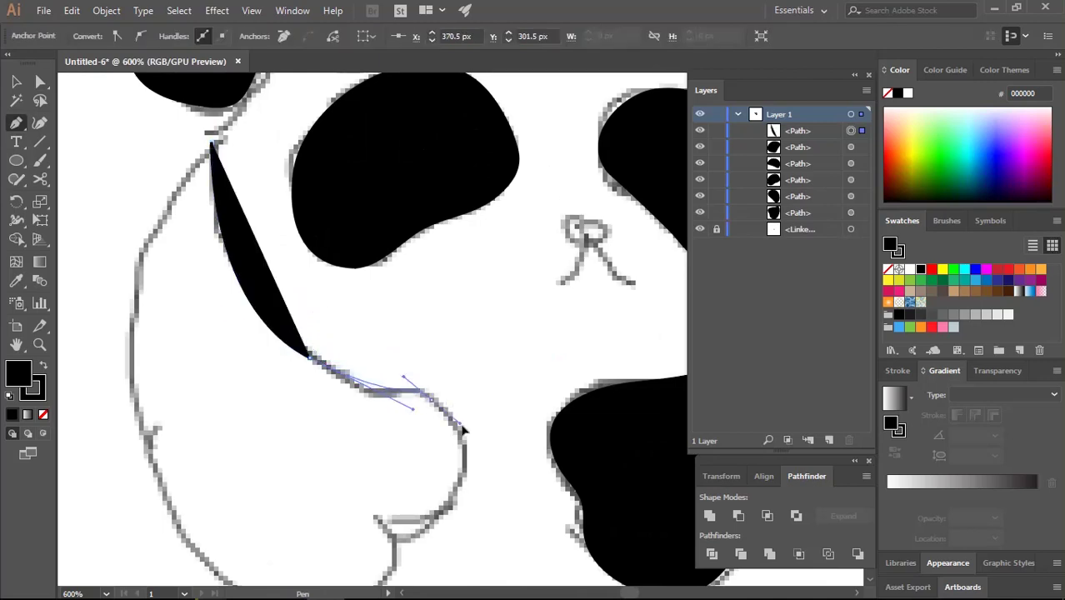
pyautogui.click(421, 394)
# Continue the arm path around its lobe and bottom curve, then close the black patch
pyautogui.moveTo(475, 419); pyautogui.dragTo(463, 340)
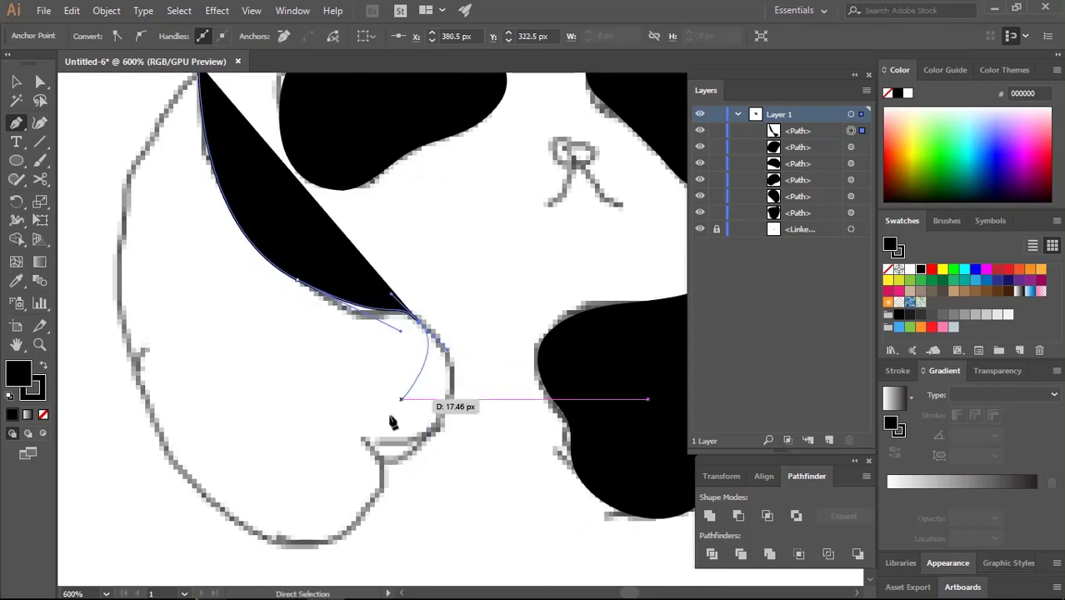
pyautogui.moveTo(365, 439); pyautogui.dragTo(236, 421)
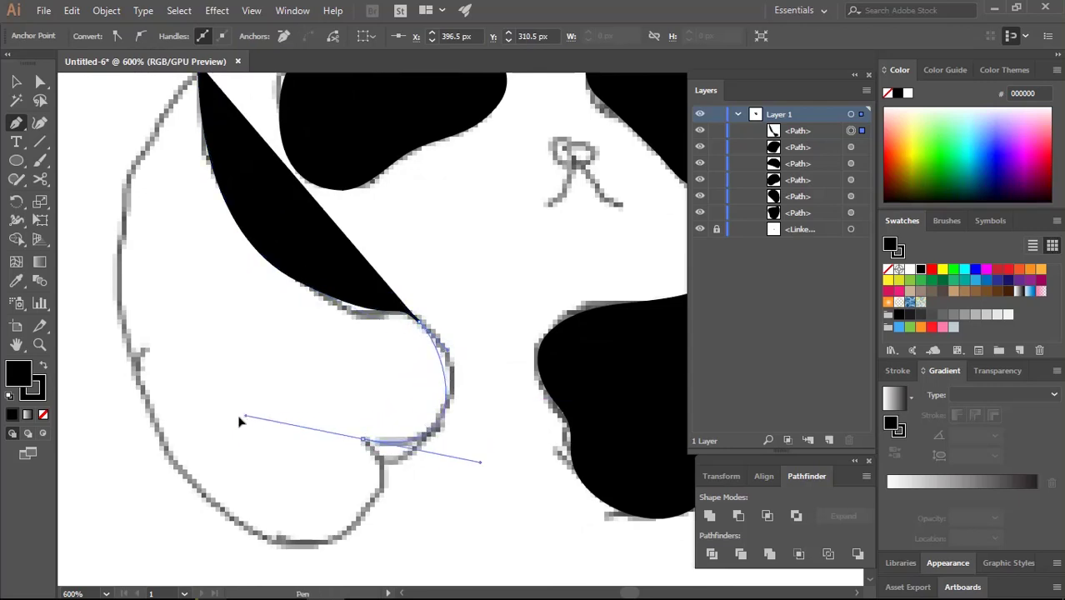
pyautogui.scroll(-1, 350, 429)
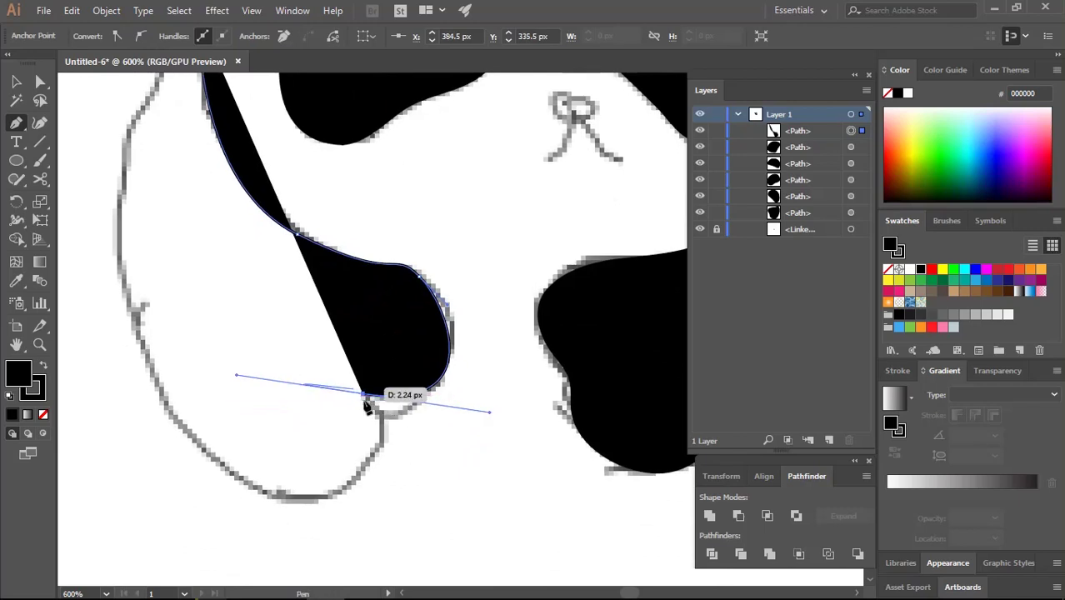
pyautogui.click(363, 395)
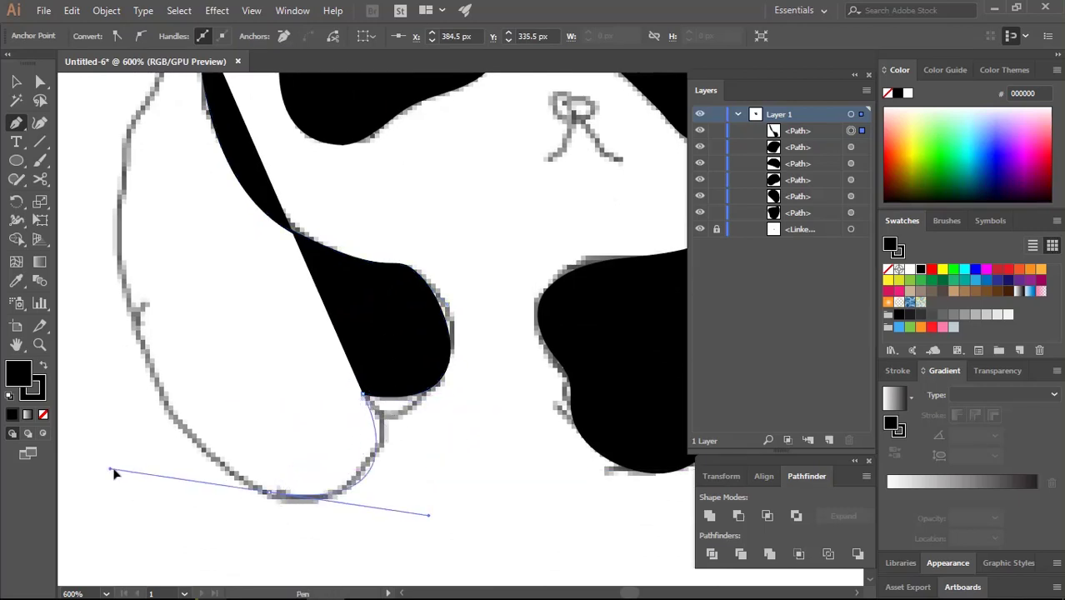
pyautogui.moveTo(112, 473); pyautogui.dragTo(130, 468)
pyautogui.moveTo(188, 365); pyautogui.dragTo(203, 385)
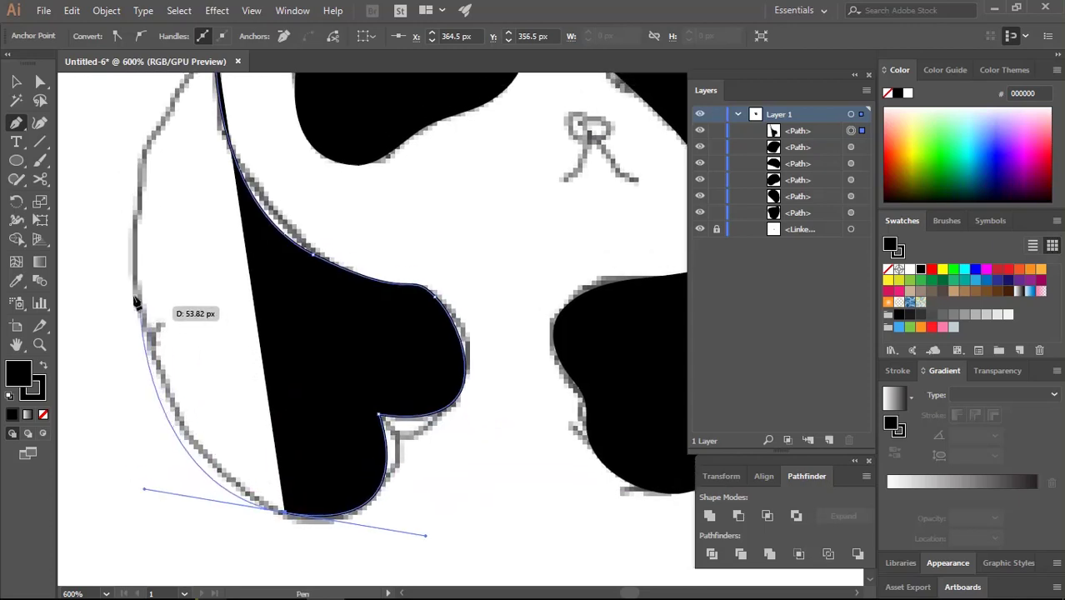
pyautogui.scroll(1, 175, 275)
pyautogui.hotkey('ctrl', '-')
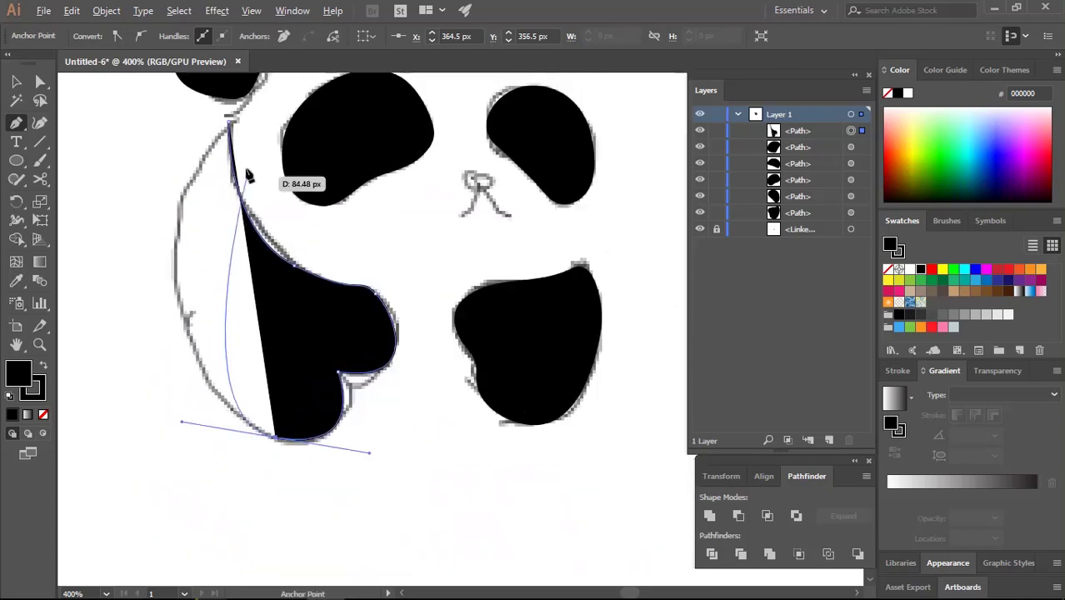
pyautogui.scroll(1, 233, 167)
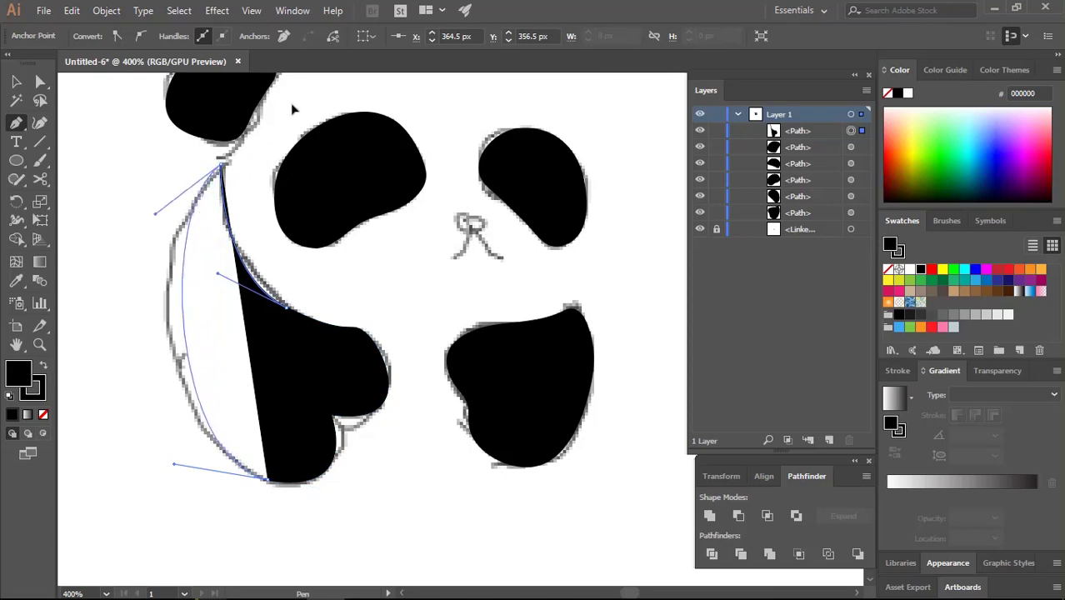
pyautogui.scroll(1, 302, 86)
pyautogui.scroll(1, 302, 84)
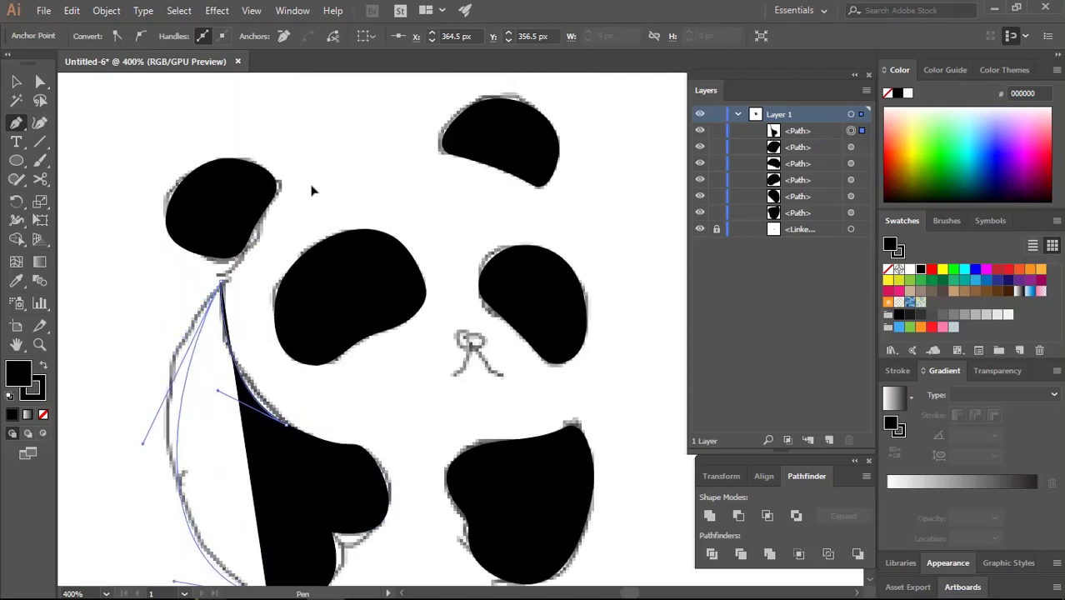
pyautogui.press('v')
pyautogui.click(288, 228)
# Slightly round the arm patch's pointed top tip using its corner widget
pyautogui.scroll(-1, 287, 228)
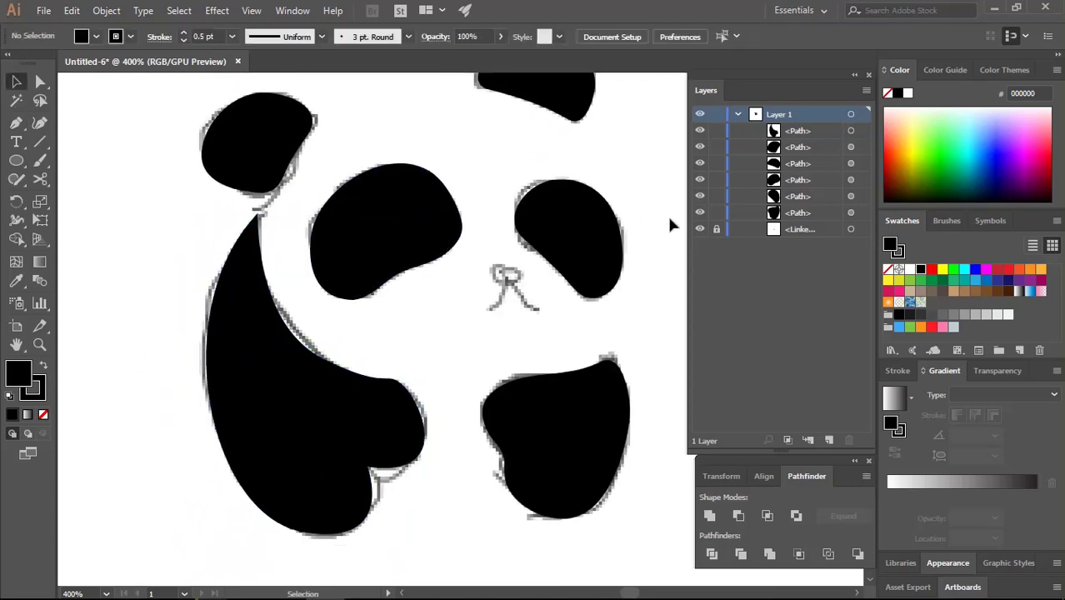
pyautogui.click(408, 37)
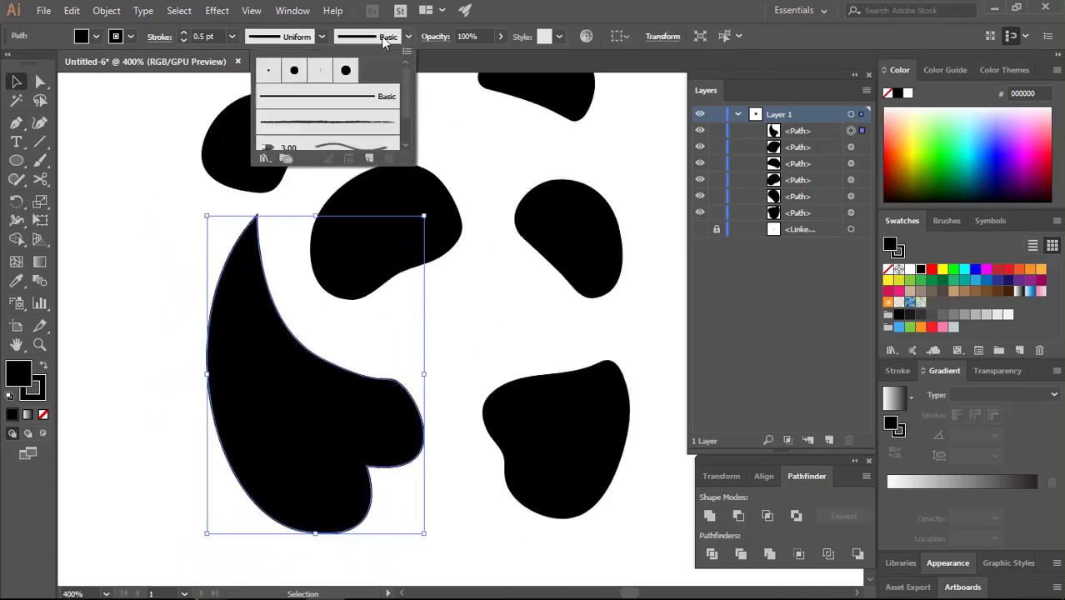
pyautogui.press('a')
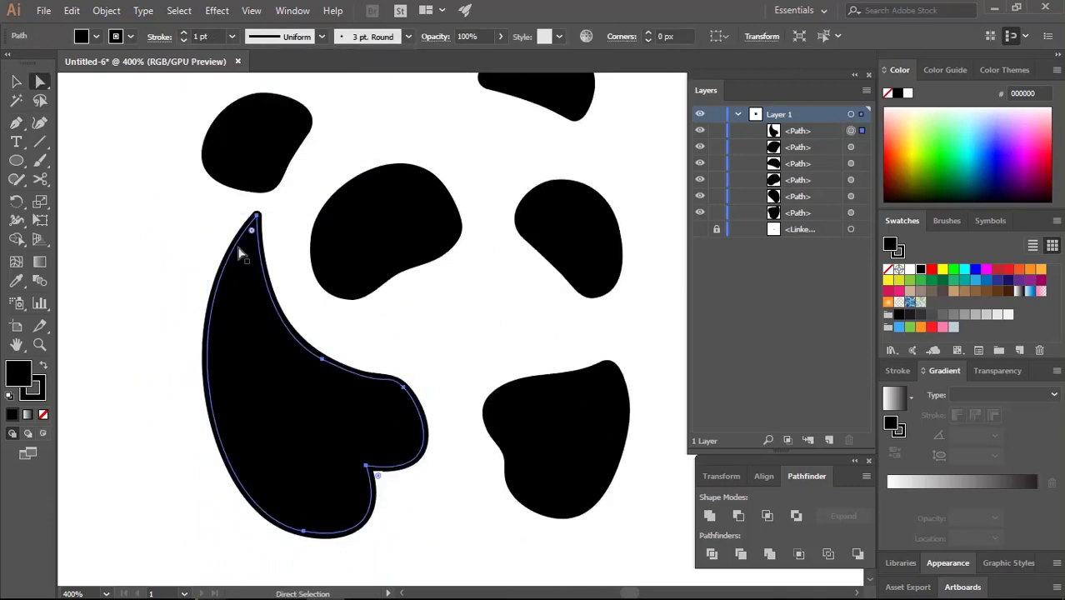
pyautogui.click(254, 218)
pyautogui.moveTo(252, 230); pyautogui.dragTo(202, 258)
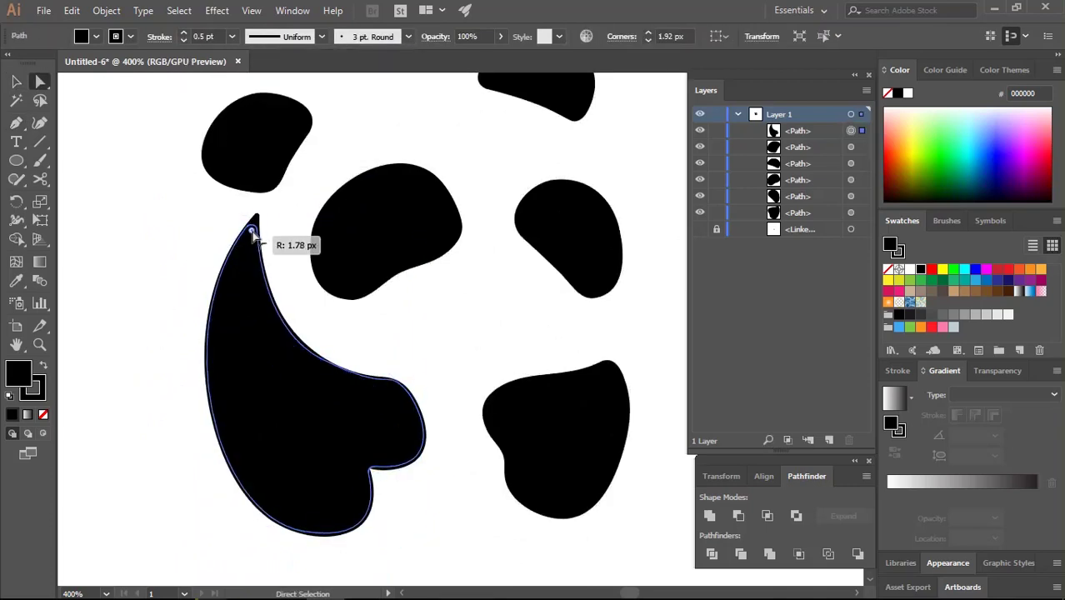
pyautogui.click(204, 258)
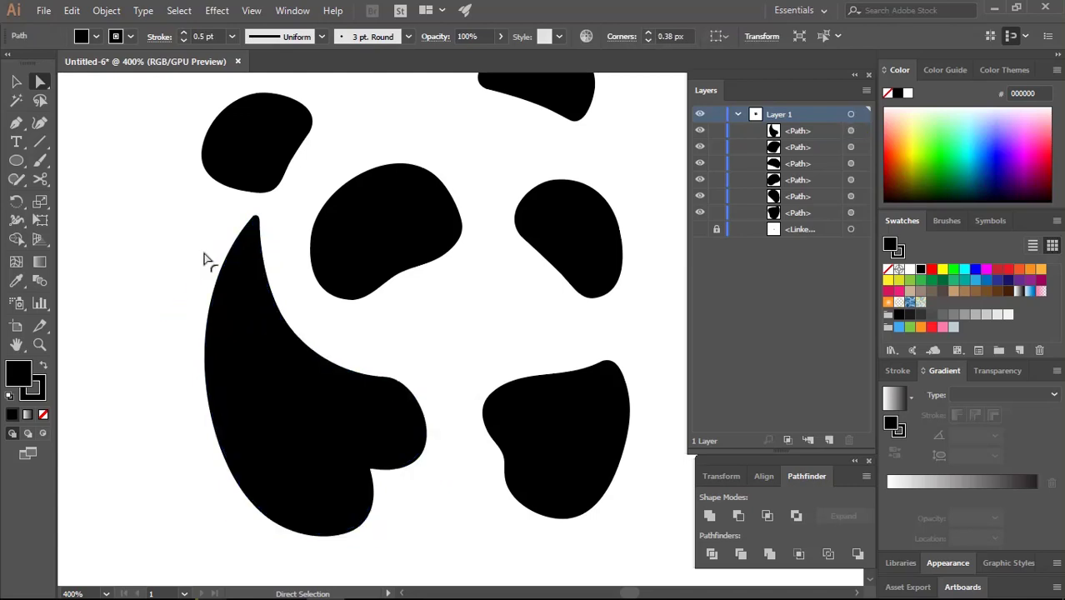
# Drag the arm patch's right lobe anchor outward so the lobe bulges more smoothly
pyautogui.press('v')
pyautogui.click(410, 420)
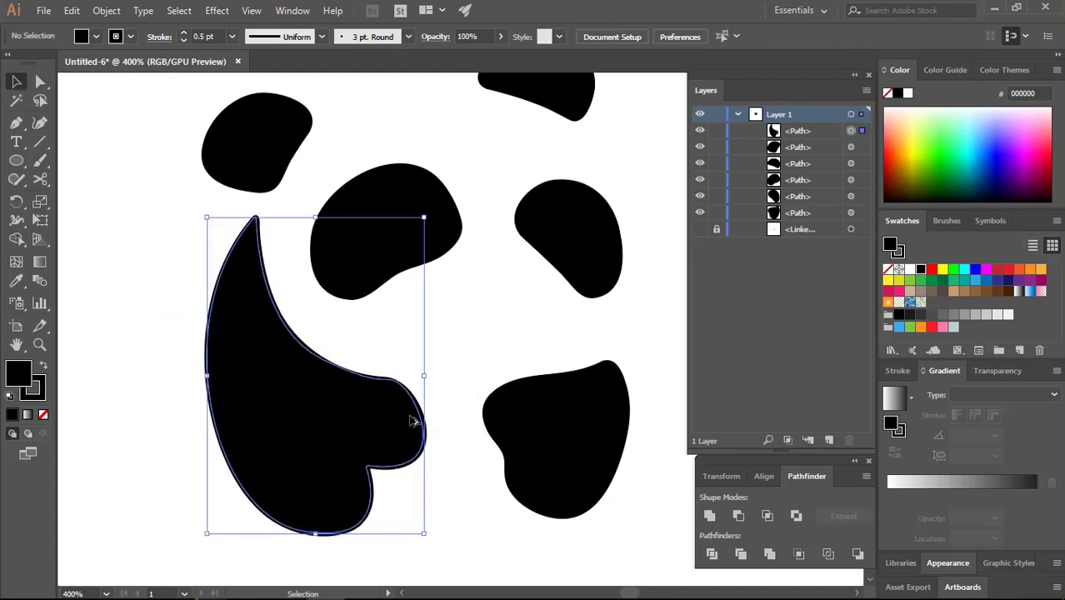
pyautogui.scroll(1, 411, 421)
pyautogui.press('a')
pyautogui.click(398, 373)
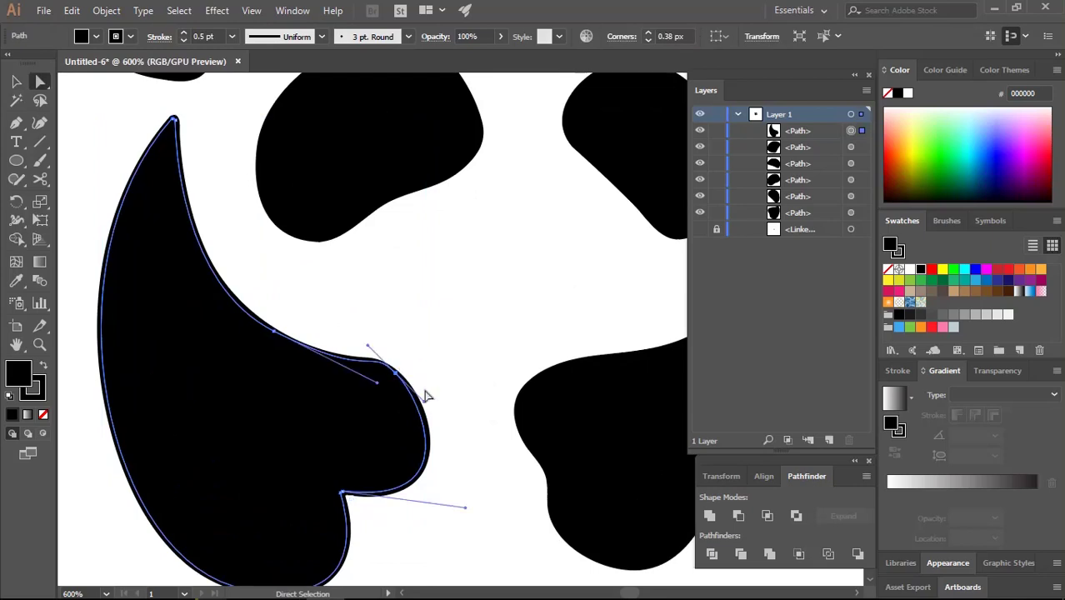
pyautogui.moveTo(426, 405); pyautogui.dragTo(437, 405)
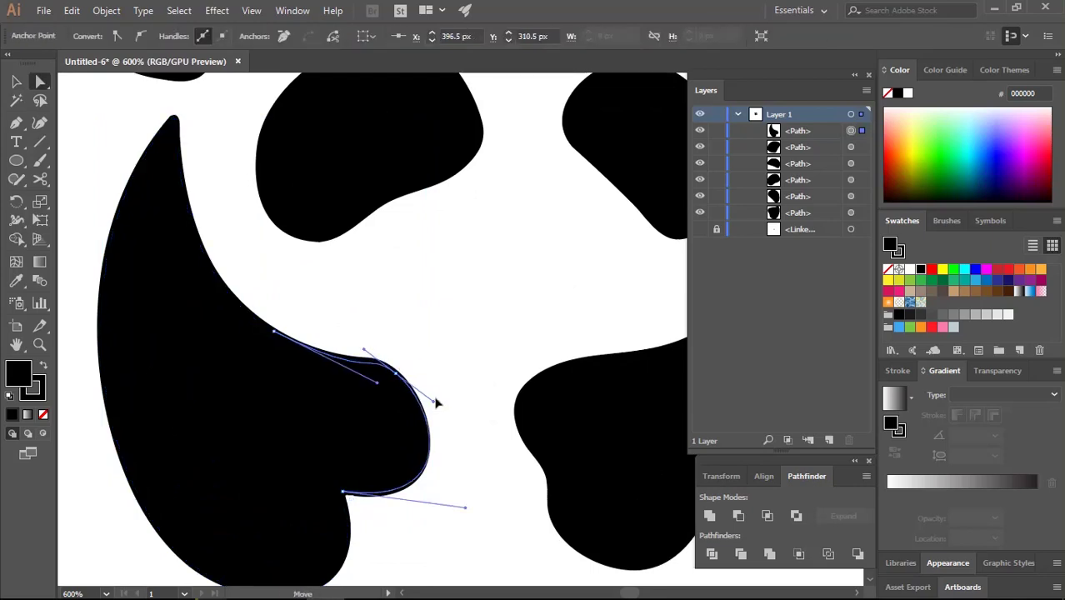
pyautogui.click(476, 339)
pyautogui.scroll(-1, 477, 341)
pyautogui.scroll(-1, 407, 314)
pyautogui.scroll(-1, 409, 320)
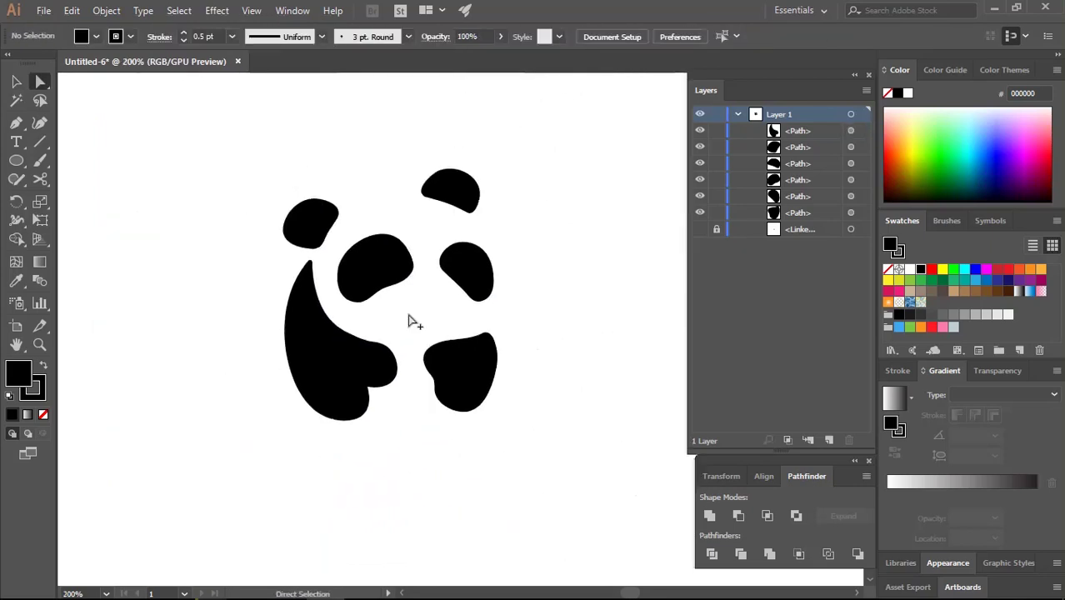
# Add the text 'PANDA' below the panda artwork
pyautogui.moveTo(427, 333); pyautogui.dragTo(411, 309)
pyautogui.press('t')
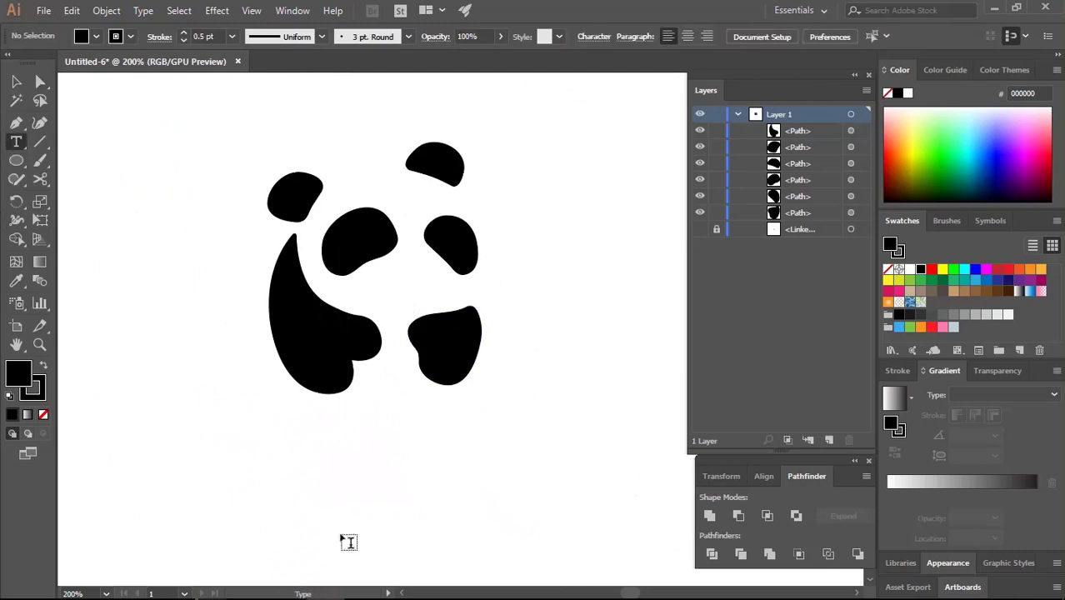
pyautogui.click(352, 443)
pyautogui.write('PAN')
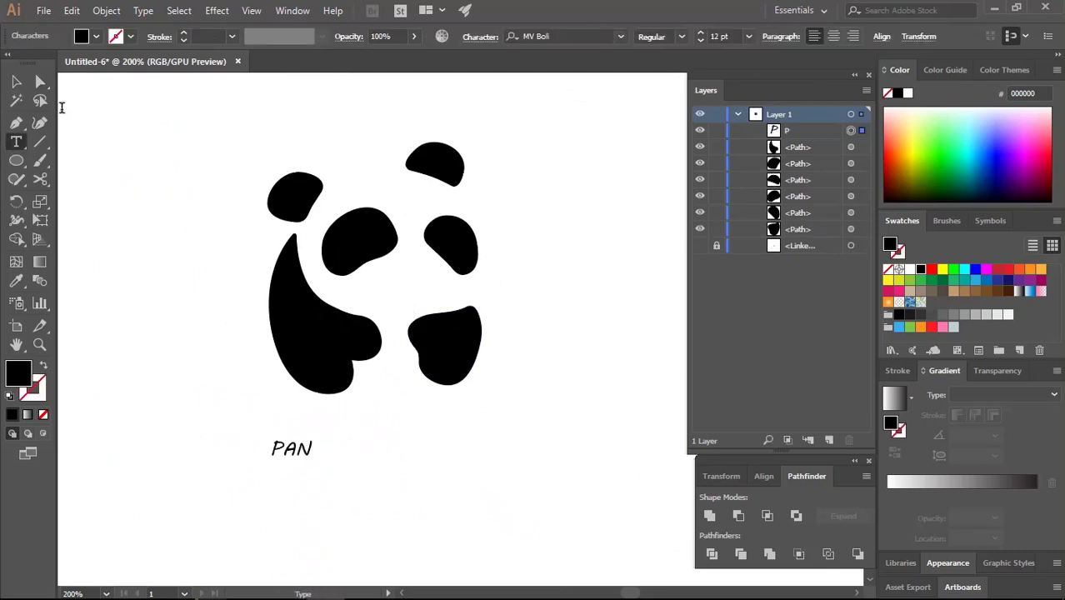
pyautogui.write('DA')
pyautogui.click(15, 80)
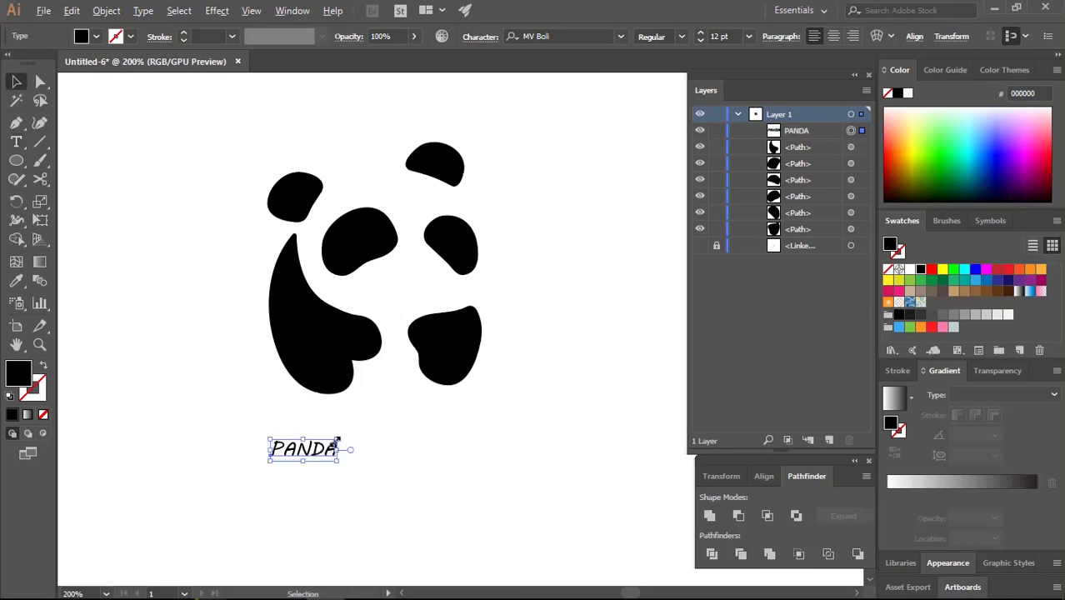
# Enlarge the PANDA text to about 30 pt and centre it under the panda
pyautogui.moveTo(320, 486); pyautogui.dragTo(366, 479)
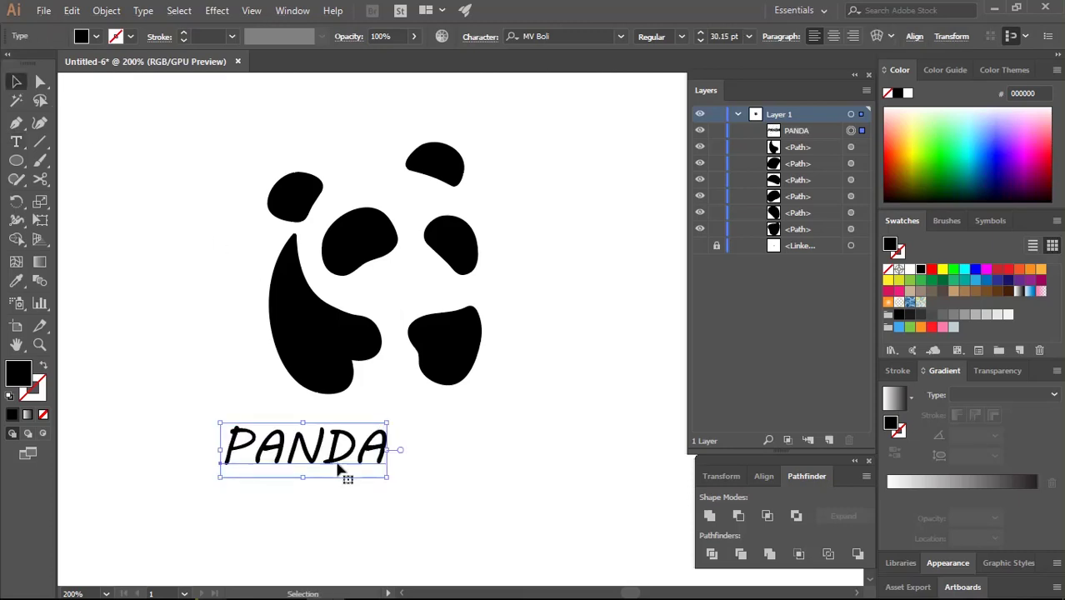
pyautogui.moveTo(396, 420); pyautogui.dragTo(478, 405)
pyautogui.click(511, 375)
pyautogui.scroll(-2, 517, 373)
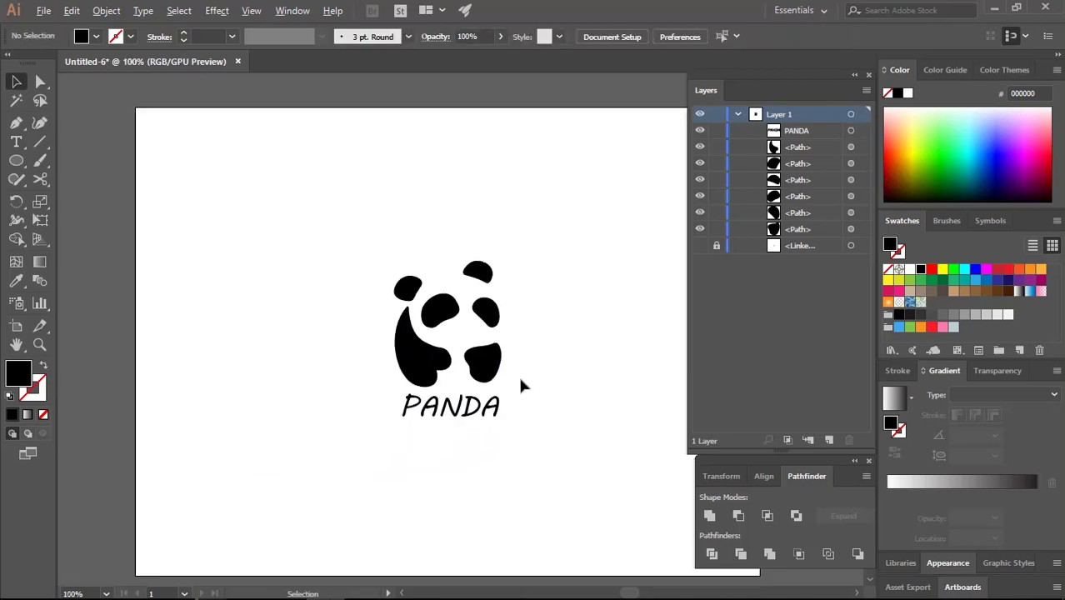
pyautogui.scroll(-1, 287, 283)
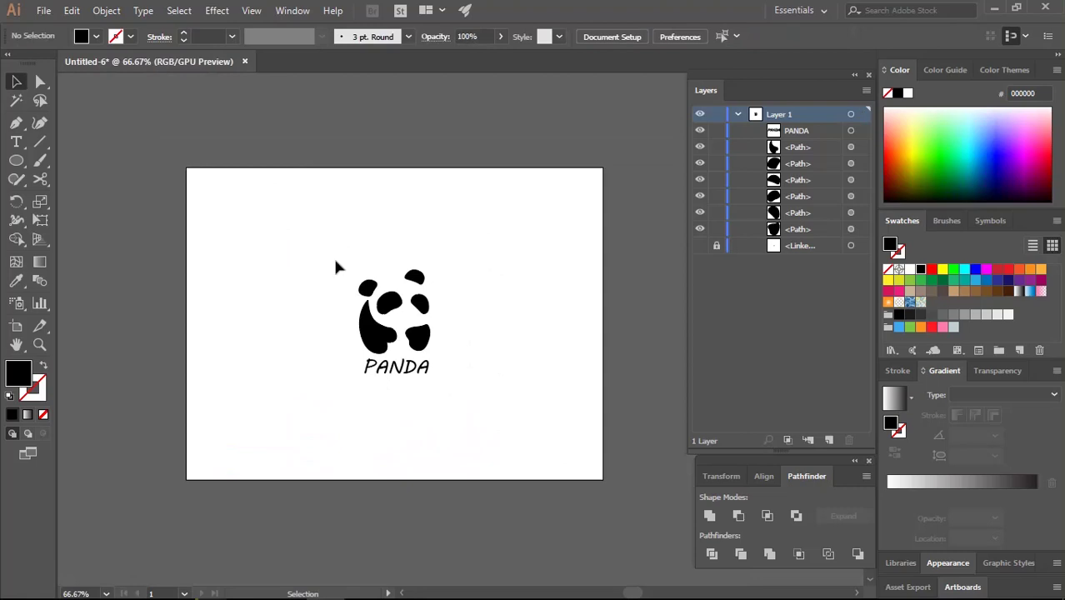
# Scale the panda patches and PANDA label up together to about 347 × 535 px, then zoom in
pyautogui.moveTo(335, 265); pyautogui.dragTo(433, 374)
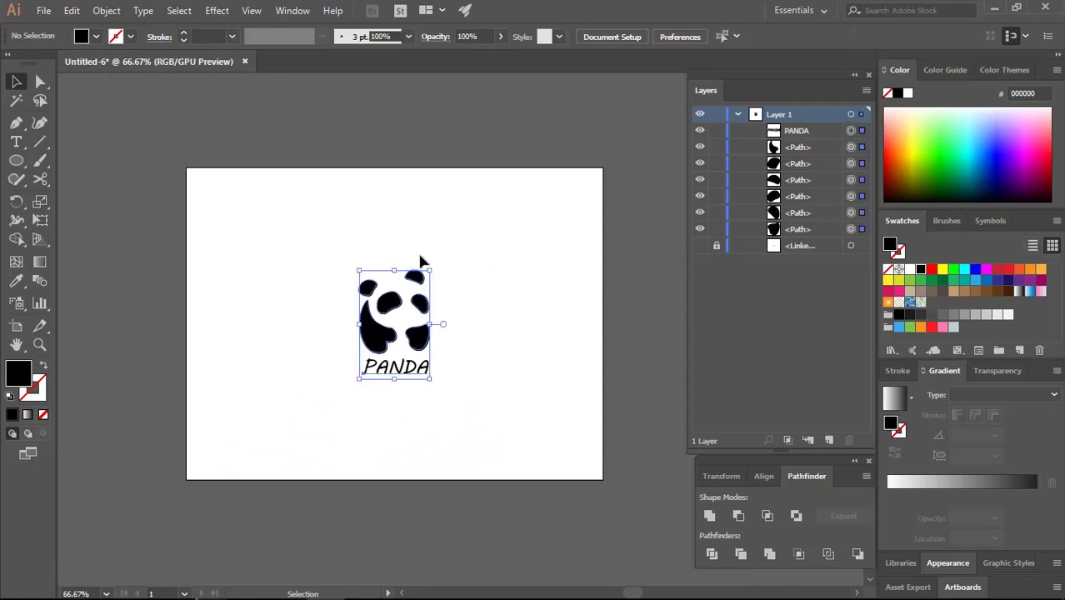
pyautogui.moveTo(427, 267); pyautogui.dragTo(569, 183)
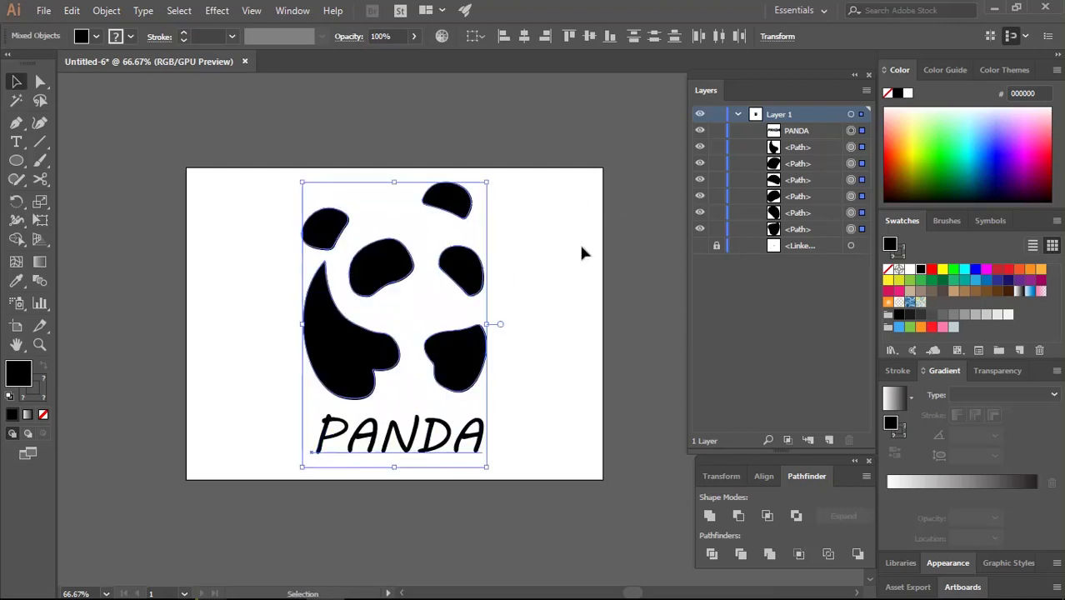
pyautogui.click(582, 252)
pyautogui.hotkey('ctrl', '+')
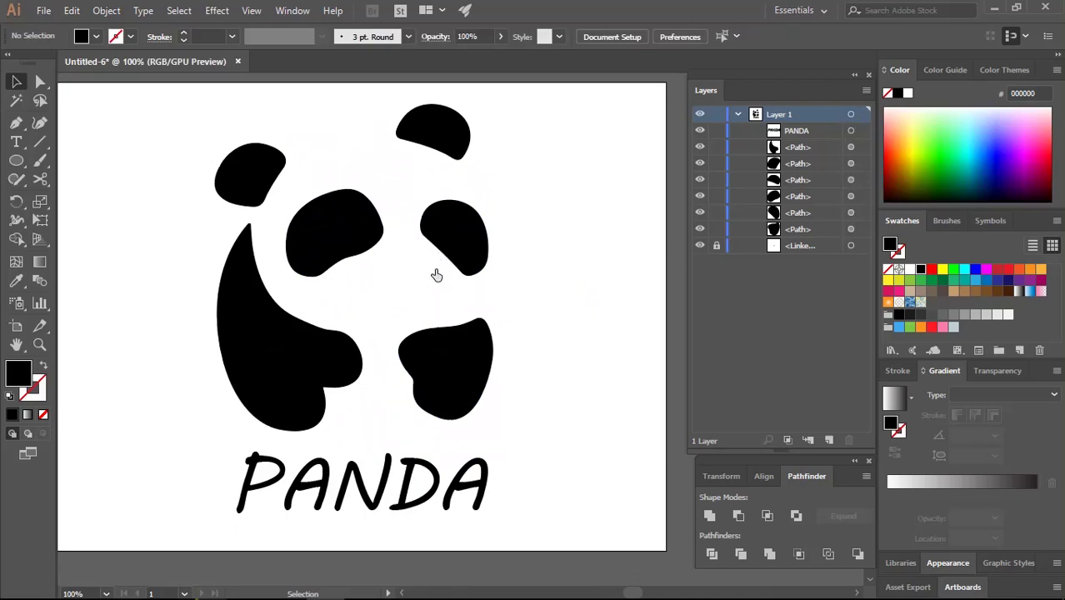
pyautogui.hotkey('ctrl', '+')
# Draw a closed black nose shape with the Pen tool between the eye patches
pyautogui.hotkey('ctrl', '+')
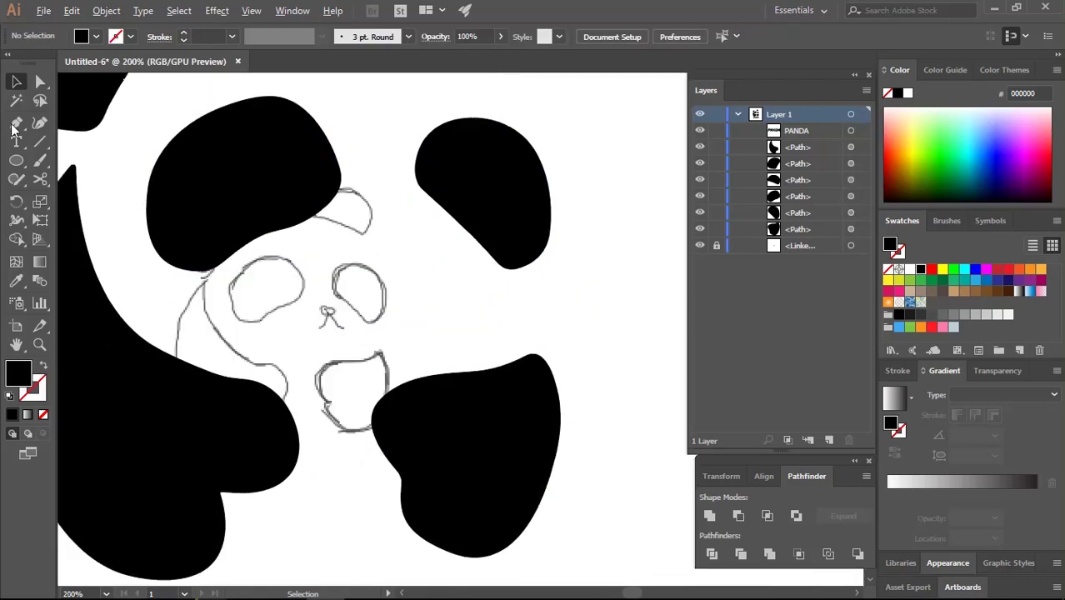
pyautogui.click(16, 124)
pyautogui.hotkey('ctrl', '+')
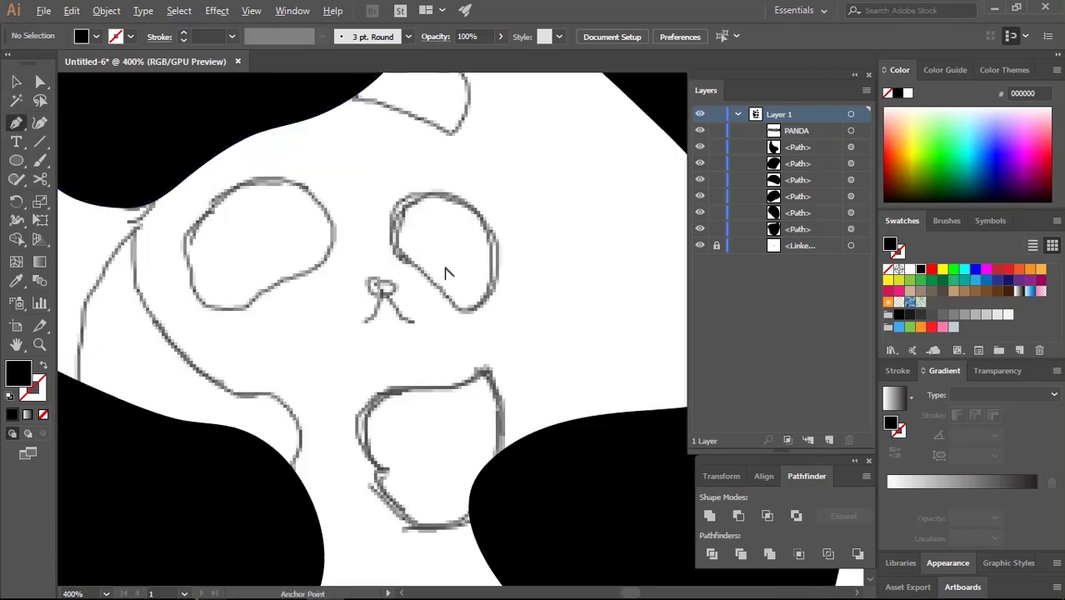
pyautogui.hotkey('ctrl', '-')
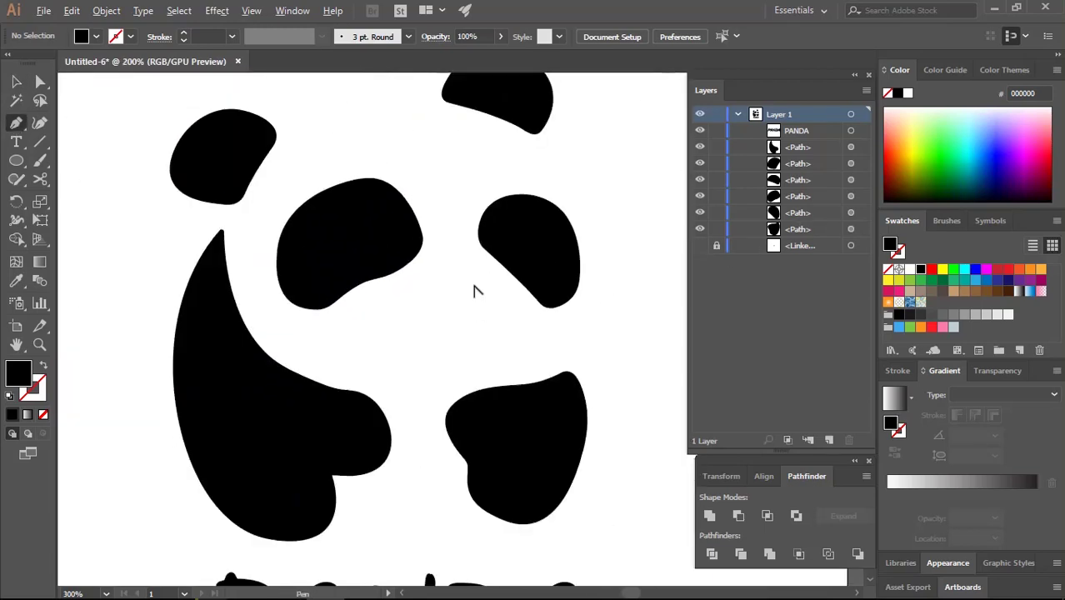
pyautogui.hotkey('ctrl', '+')
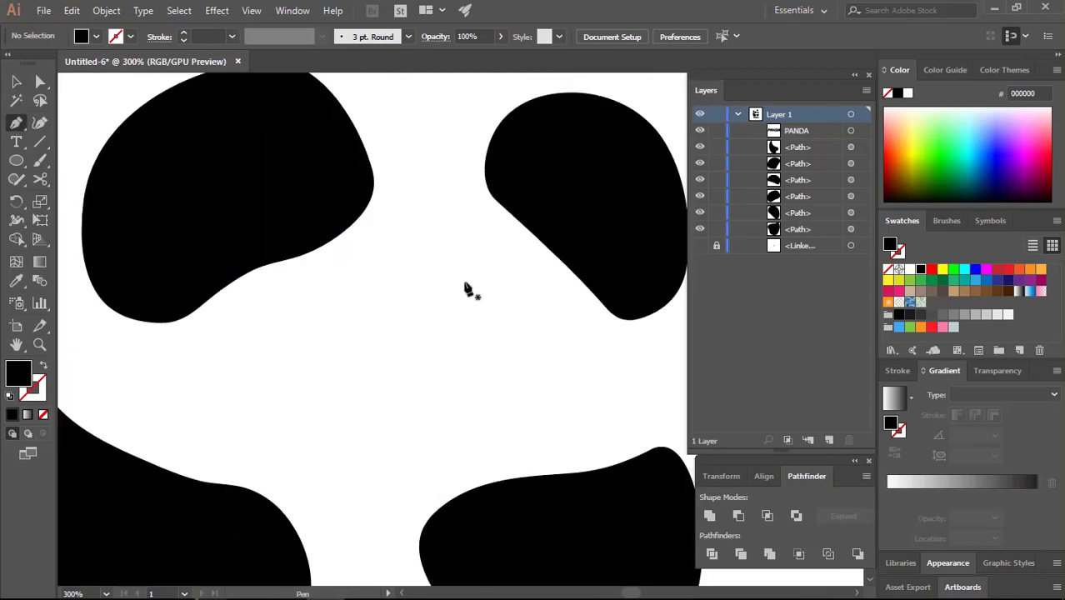
pyautogui.click(465, 283)
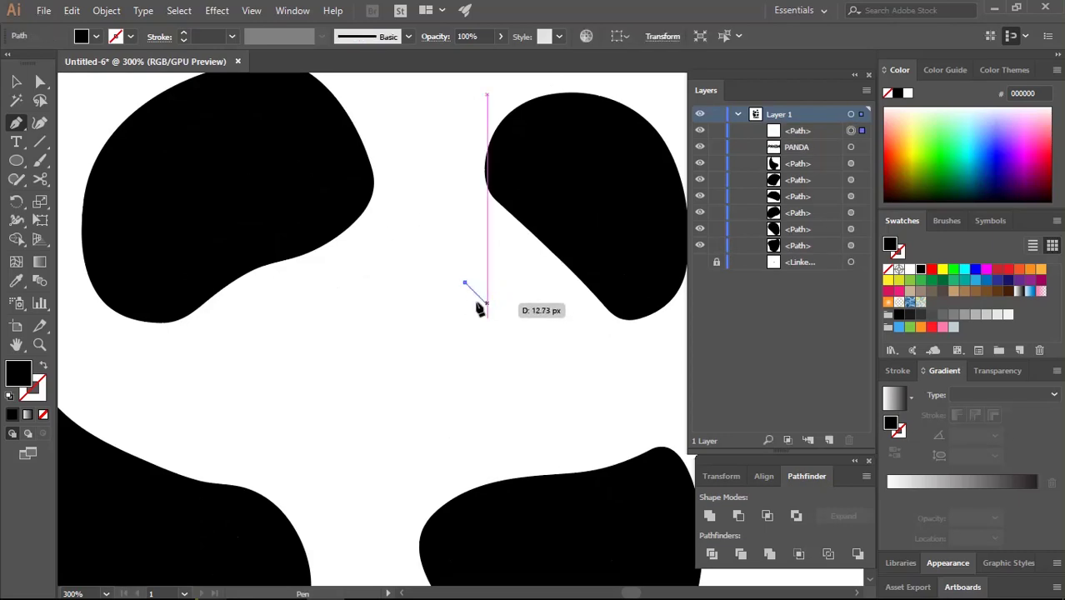
pyautogui.moveTo(467, 301)
pyautogui.mouseDown()
pyautogui.moveTo(490, 293)
pyautogui.moveTo(467, 284)
pyautogui.mouseUp()
pyautogui.click(465, 284)
pyautogui.press('v')
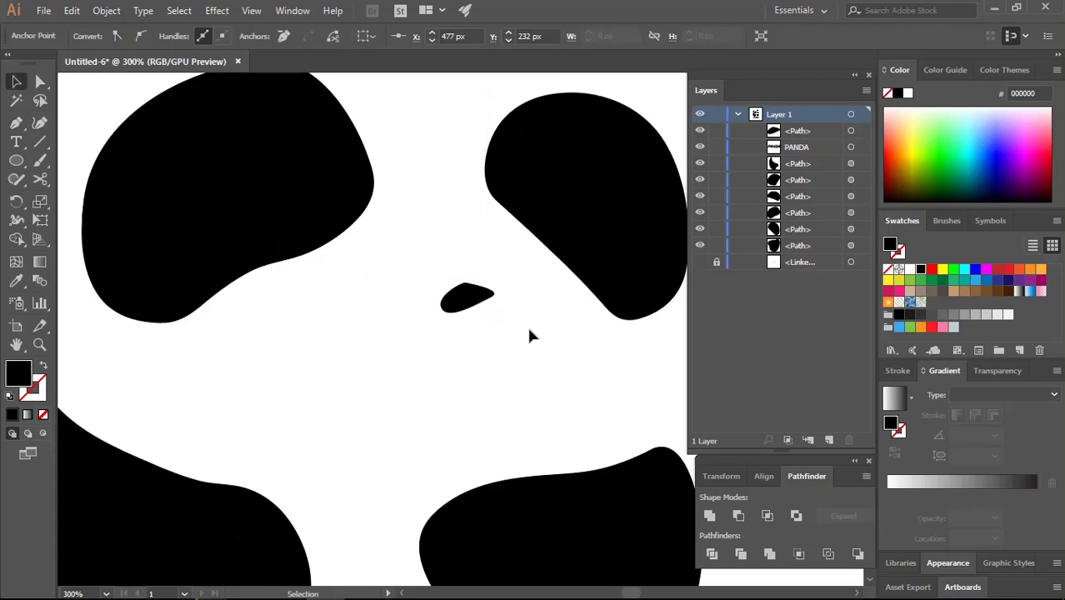
pyautogui.click(526, 325)
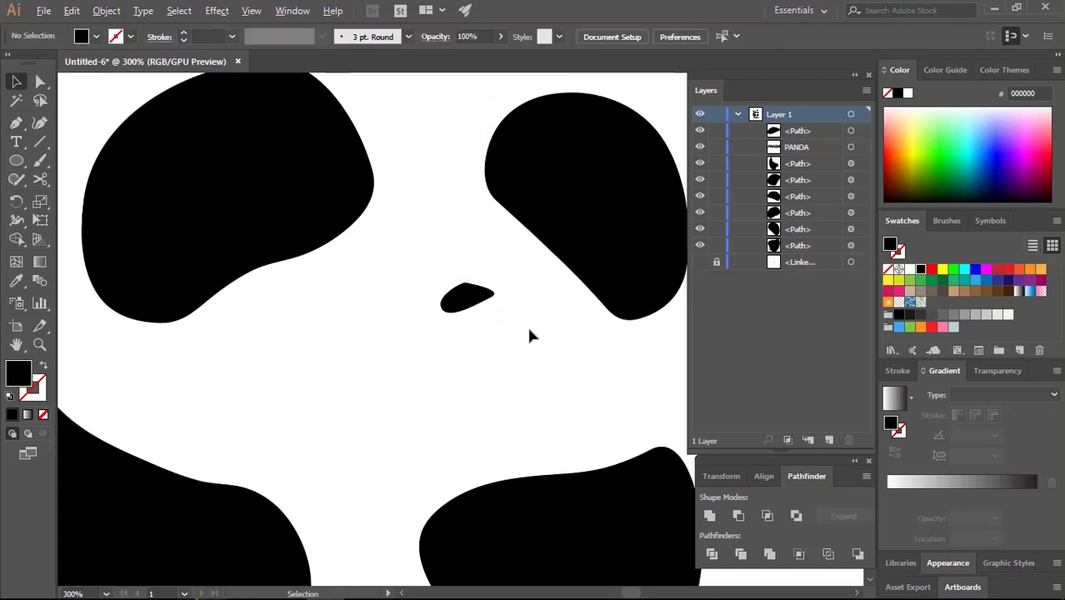
# Drag the nose's right-hand anchor with Direct Selection to make the nose rounder
pyautogui.scroll(-2, 479, 298)
pyautogui.scroll(-2, 478, 297)
pyautogui.scroll(4, 478, 297)
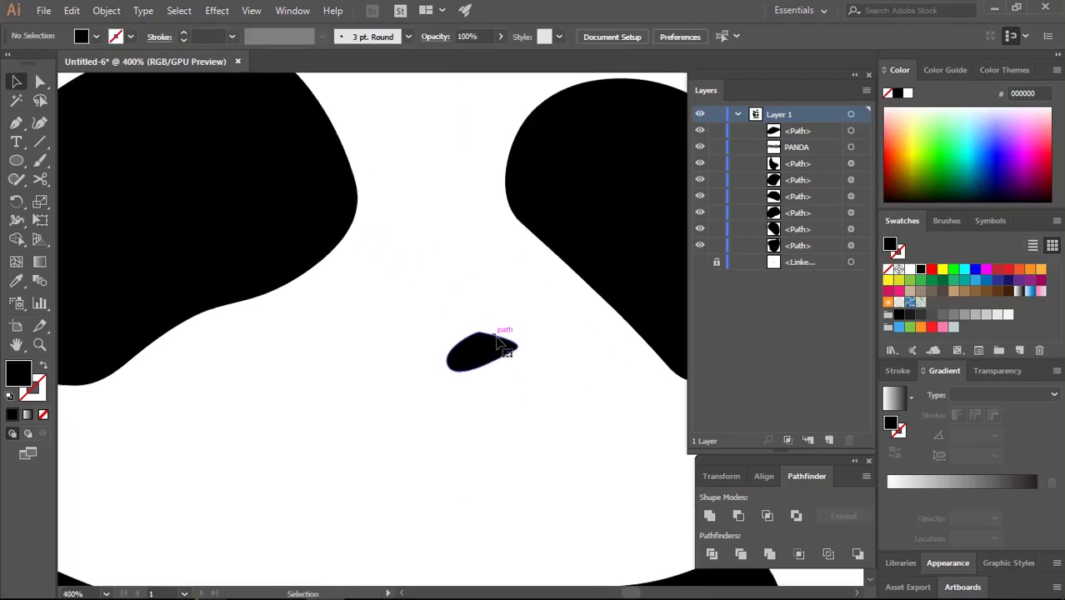
pyautogui.click(499, 333)
pyautogui.press('a')
pyautogui.scroll(2, 510, 341)
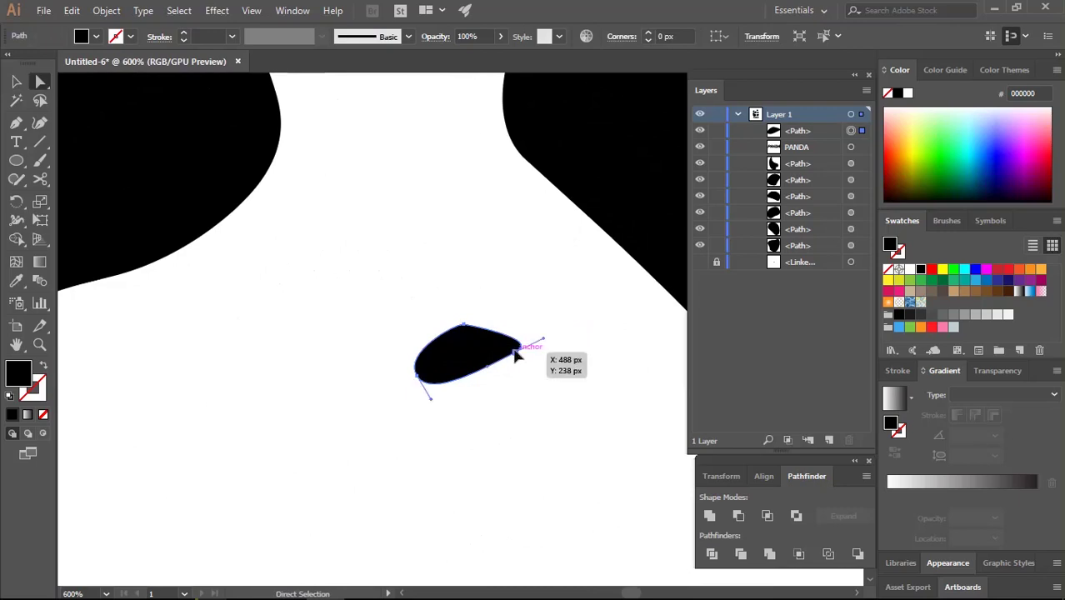
pyautogui.click(514, 356)
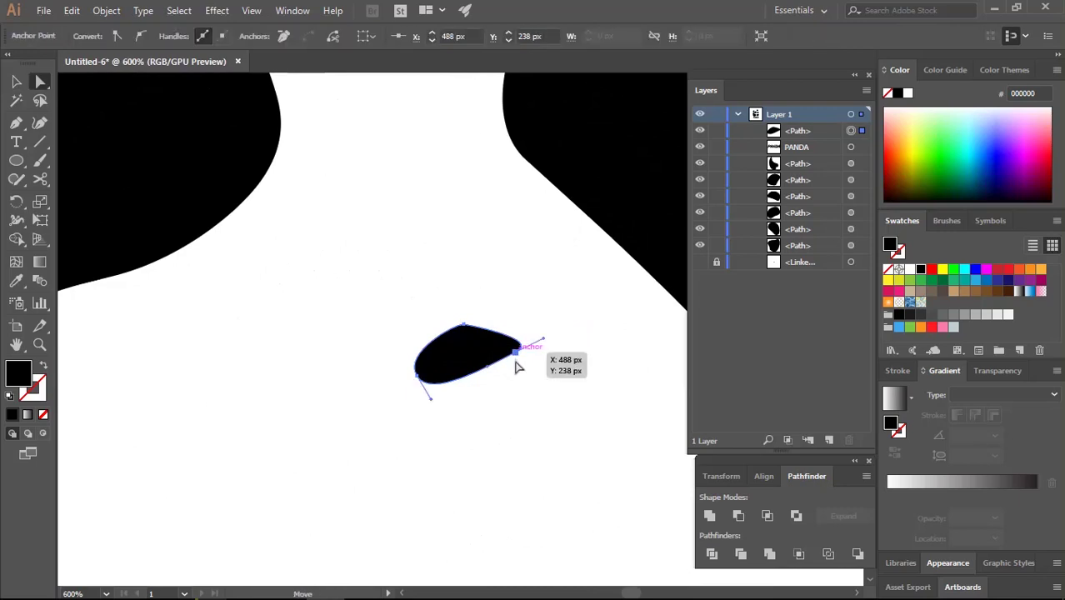
pyautogui.moveTo(516, 367)
pyautogui.mouseDown()
pyautogui.moveTo(511, 387)
pyautogui.moveTo(564, 337)
pyautogui.mouseUp()
pyautogui.click(563, 382)
pyautogui.click(16, 122)
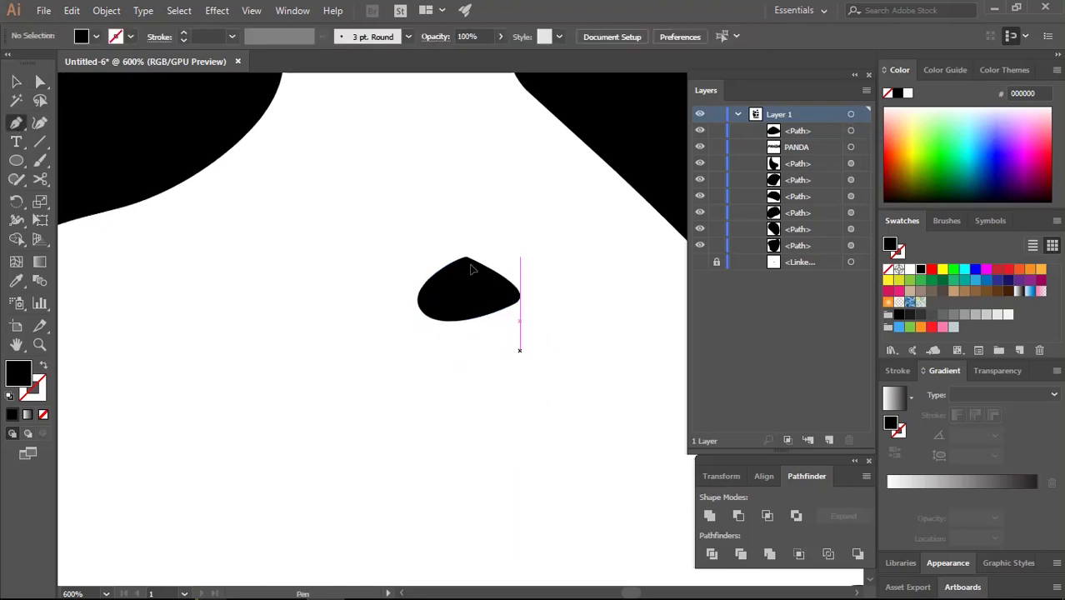
# Draw two curved mouth strokes below the nose, one bending right and one left
pyautogui.click(519, 350)
pyautogui.moveTo(467, 290); pyautogui.dragTo(468, 291)
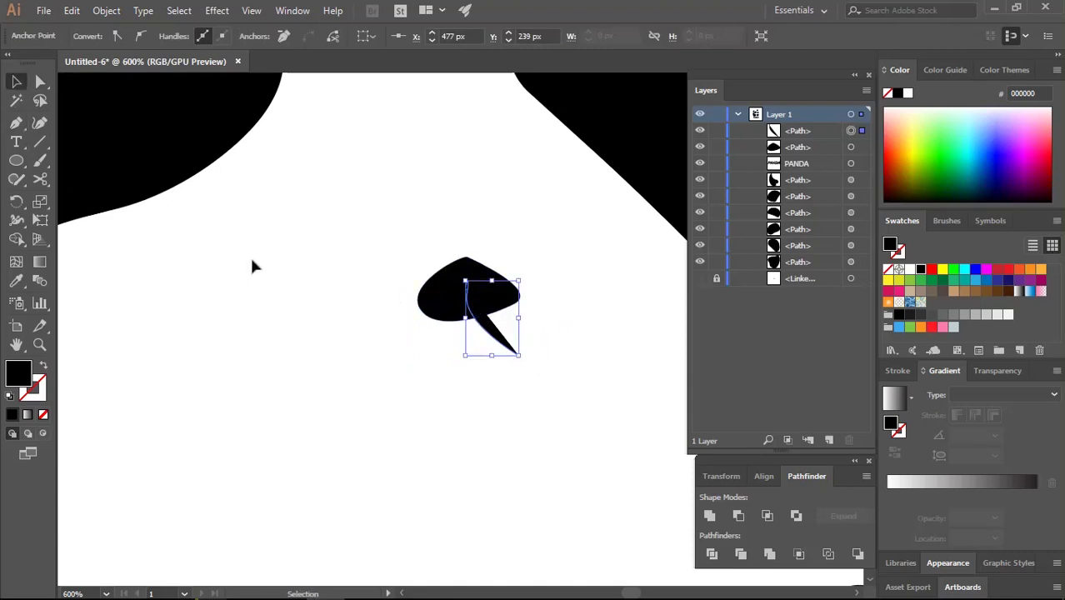
pyautogui.click(519, 349)
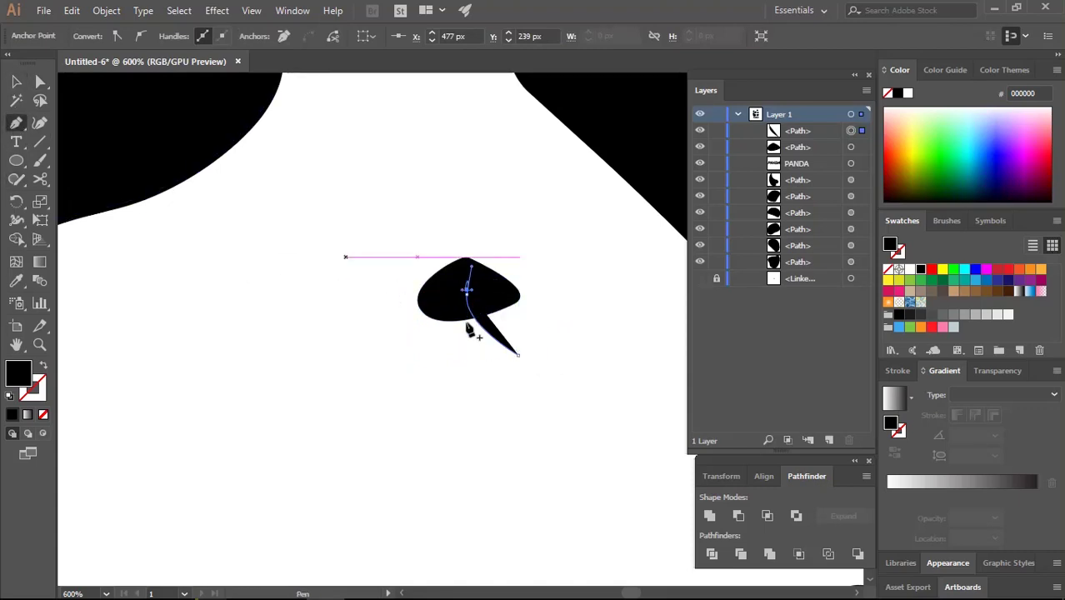
pyautogui.moveTo(456, 298)
pyautogui.mouseDown()
pyautogui.moveTo(430, 377)
pyautogui.moveTo(397, 378)
pyautogui.mouseUp()
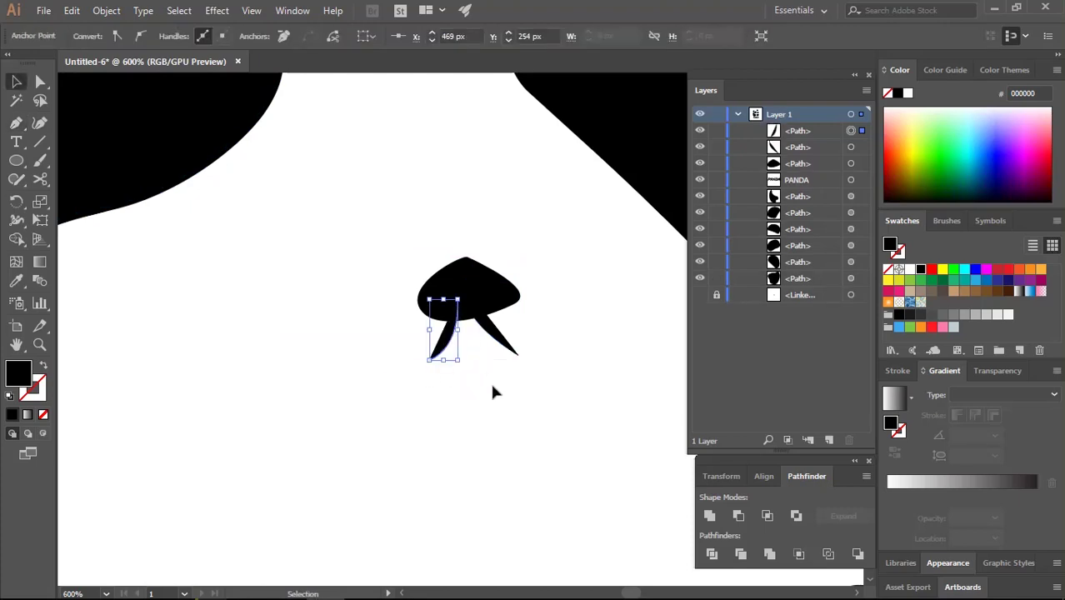
pyautogui.keyDown('ctrl'); pyautogui.click(409, 349); pyautogui.keyUp('ctrl')
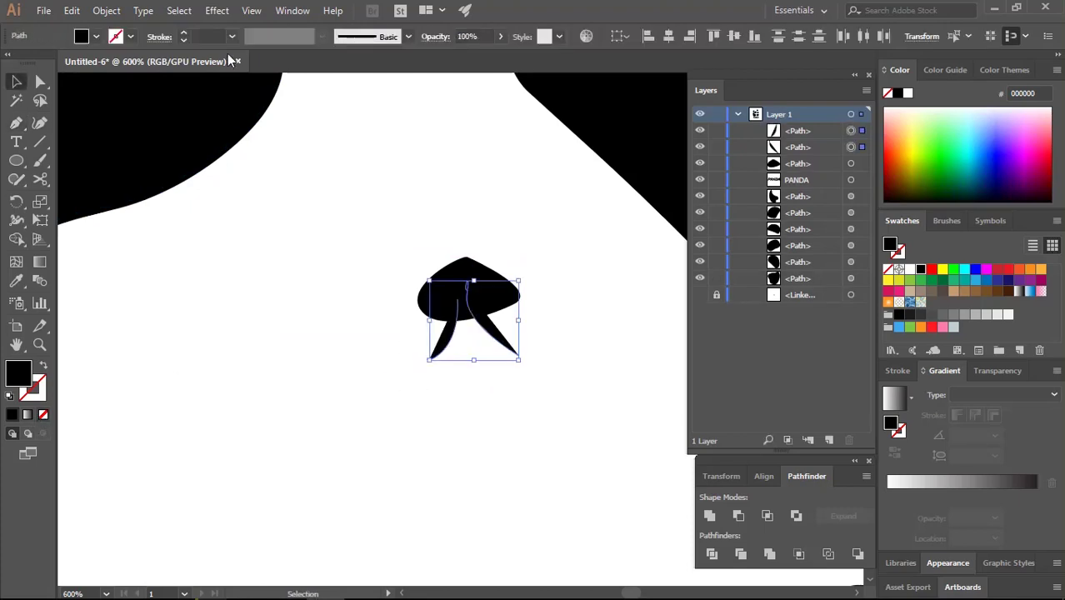
# Make the mouth strokes unfilled lines with the 3 pt. Round brush at 0.5 pt weight
pyautogui.hotkey('shift', 'x')
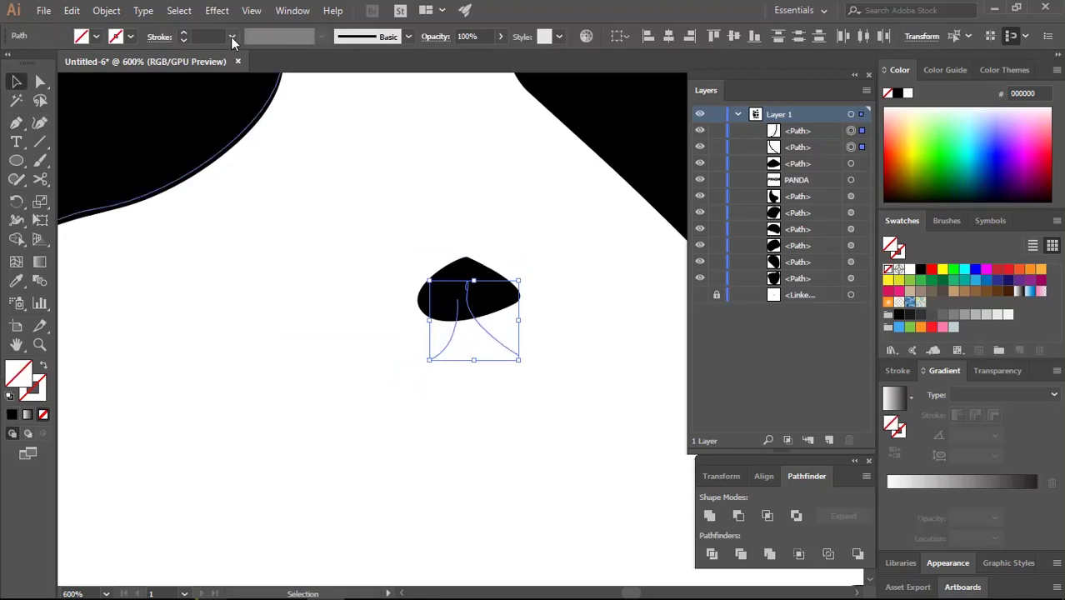
pyautogui.click(232, 36)
pyautogui.click(246, 116)
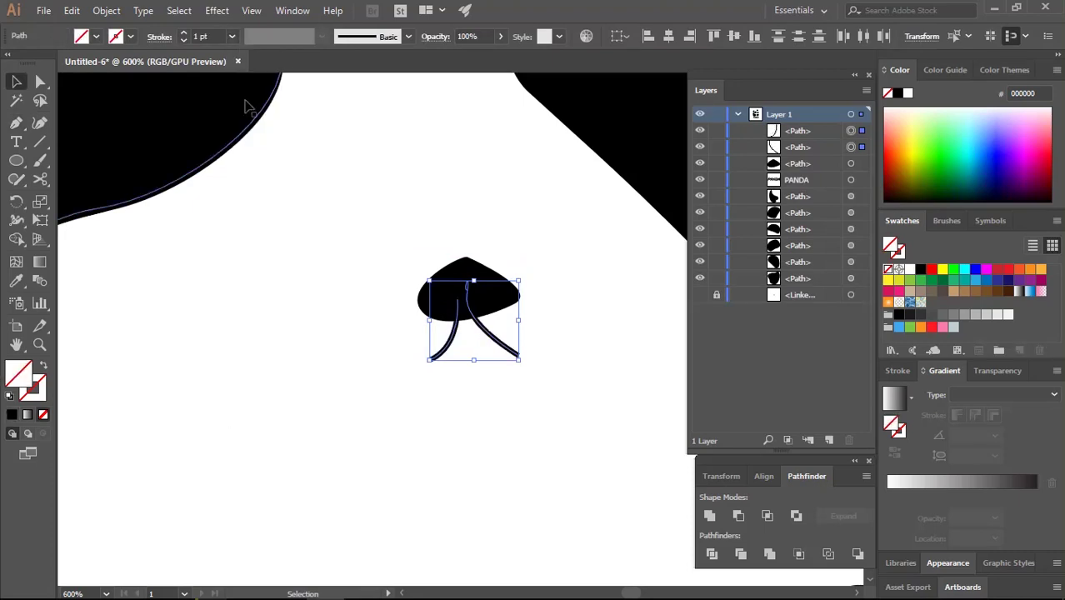
pyautogui.click(409, 38)
pyautogui.click(267, 68)
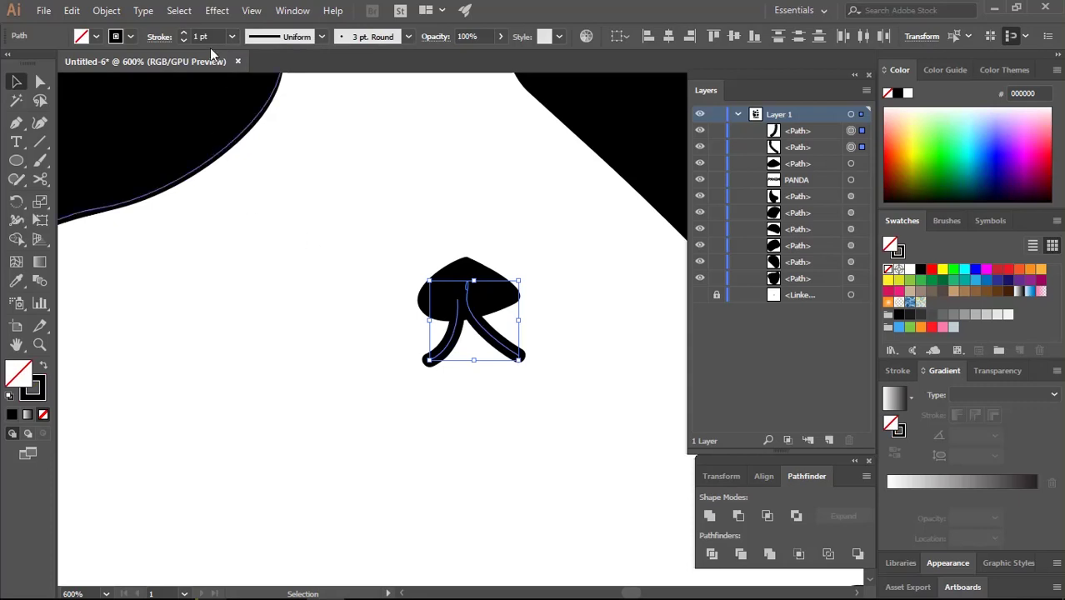
pyautogui.click(184, 40)
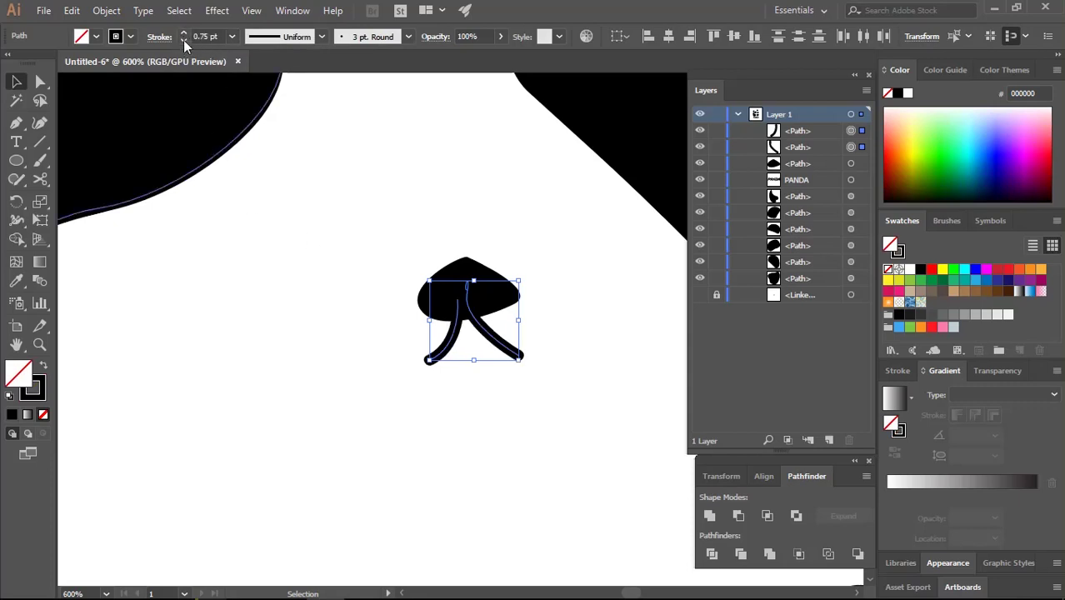
pyautogui.click(184, 40)
pyautogui.click(292, 317)
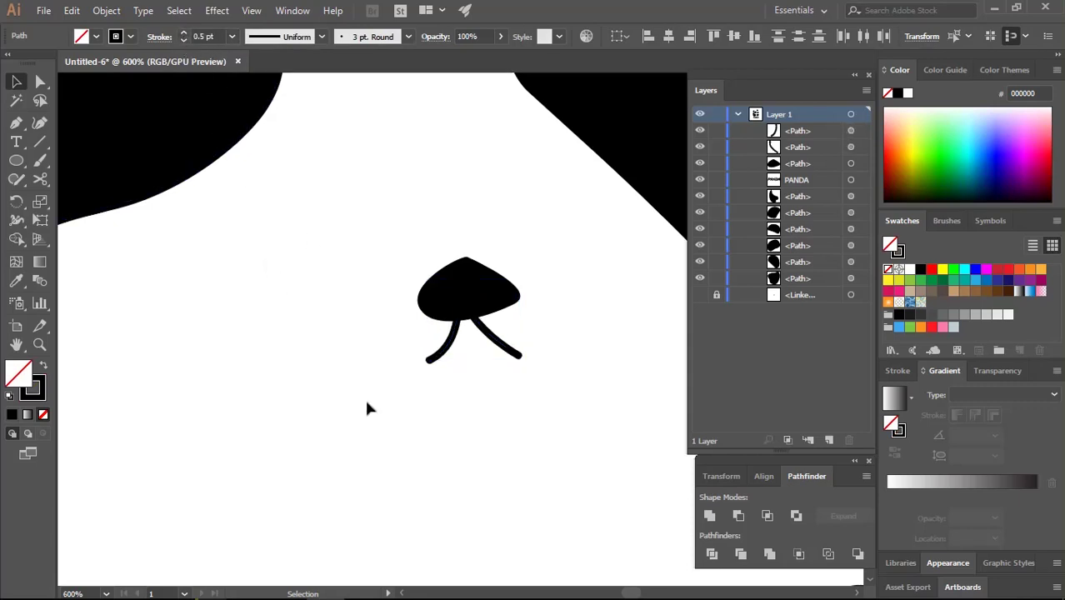
# Round the nose's top point to 4.22 px using its live-corner widget
pyautogui.scroll(-2, 366, 404)
pyautogui.scroll(3, 358, 333)
pyautogui.scroll(1, 392, 358)
pyautogui.click(393, 365)
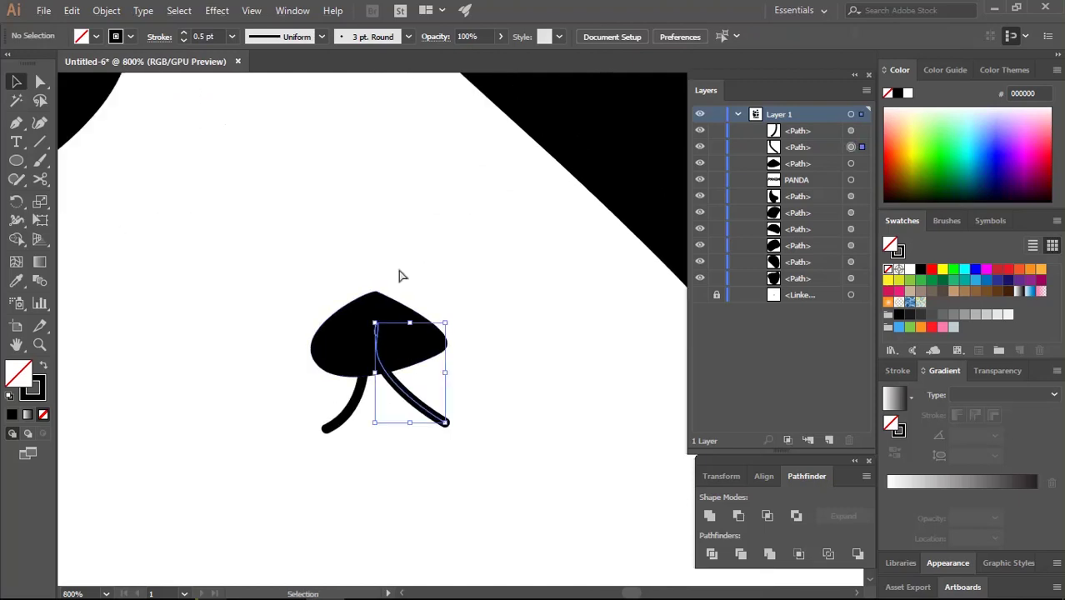
pyautogui.press('a')
pyautogui.scroll(2, 400, 275)
pyautogui.click(394, 273)
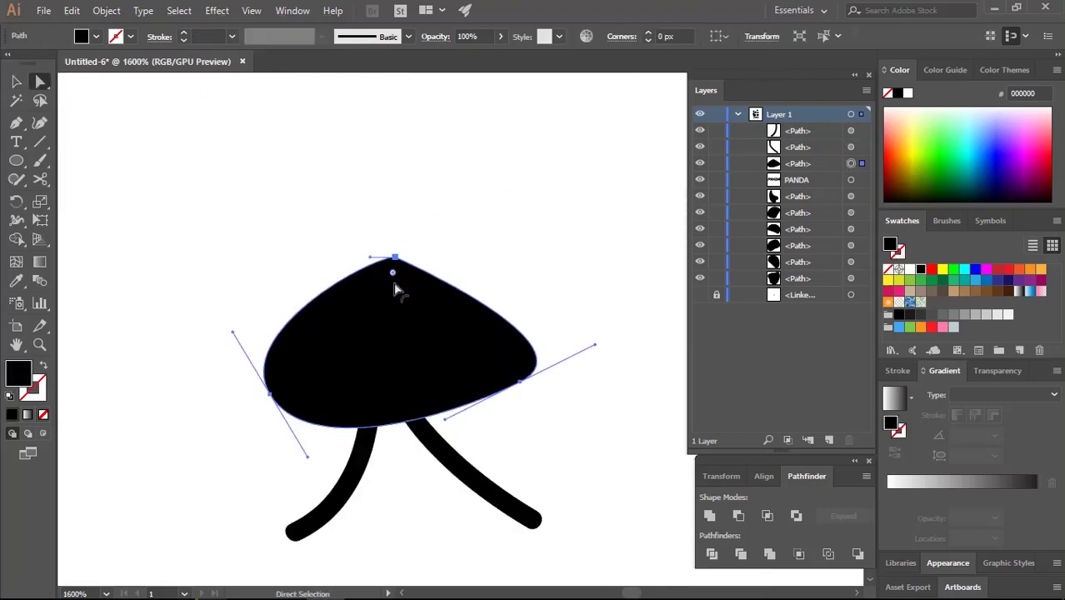
pyautogui.moveTo(392, 273); pyautogui.dragTo(390, 313)
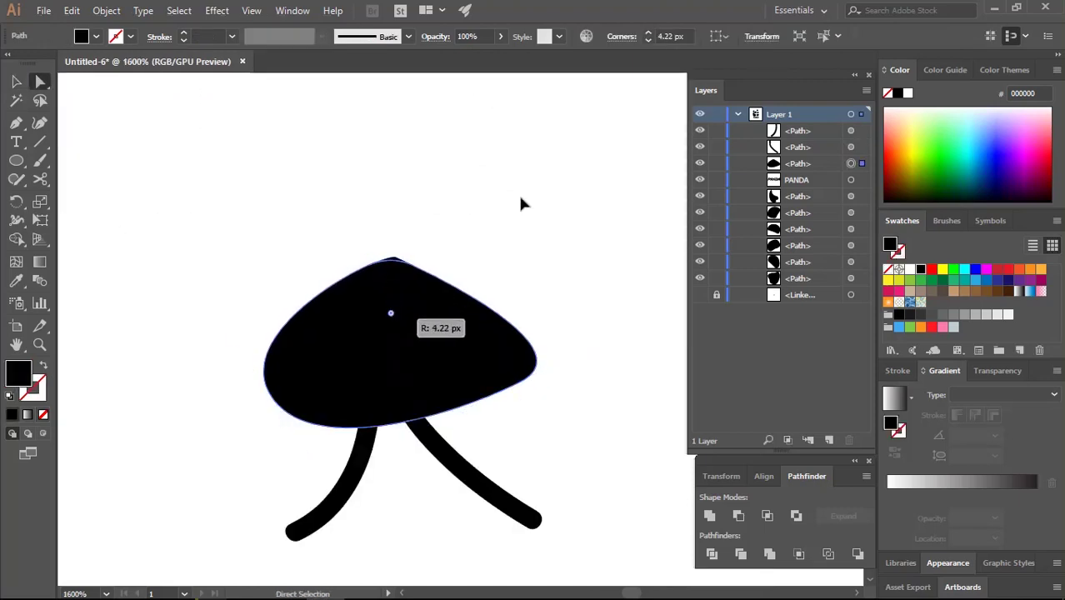
pyautogui.press('v')
pyautogui.click(521, 203)
# Stretch both mouth strokes slightly longer by dragging their bottom handle down
pyautogui.scroll(-3, 520, 203)
pyautogui.scroll(-2, 517, 216)
pyautogui.scroll(1, 514, 248)
pyautogui.scroll(2, 422, 312)
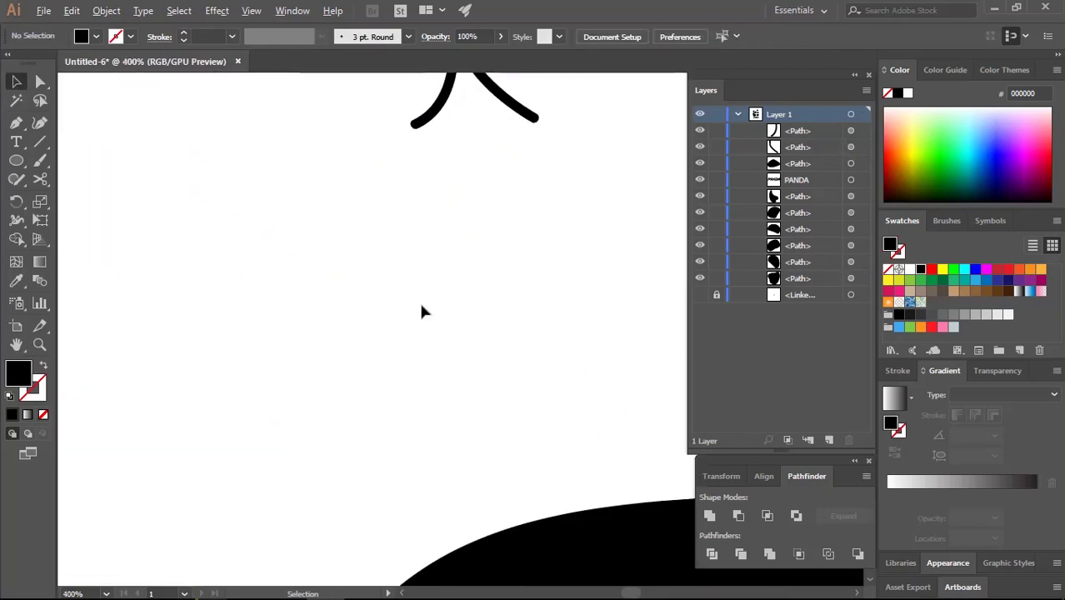
pyautogui.scroll(3, 422, 311)
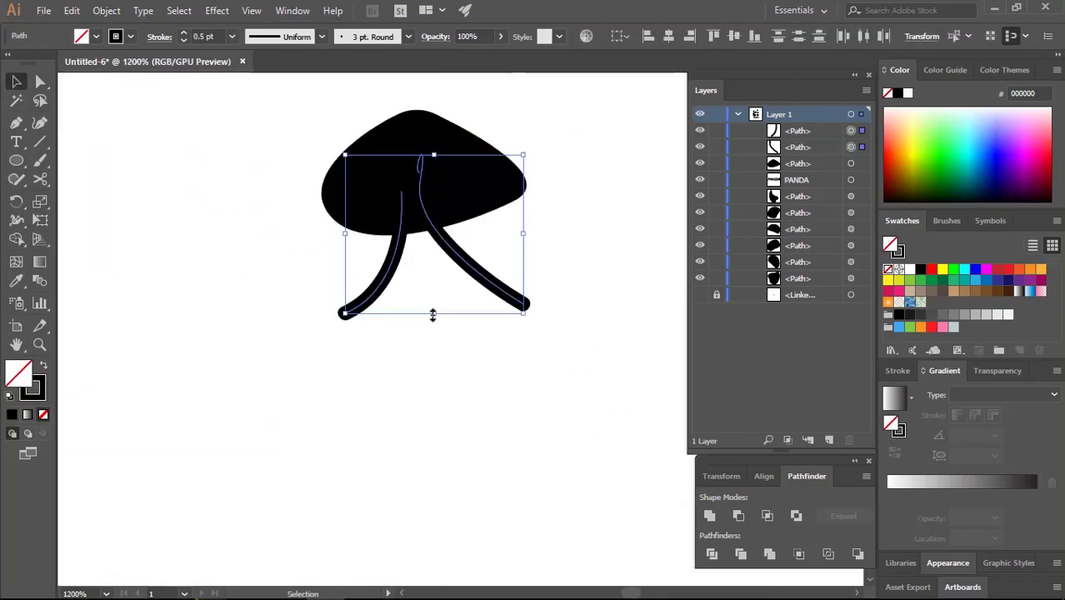
pyautogui.moveTo(430, 312); pyautogui.dragTo(431, 385)
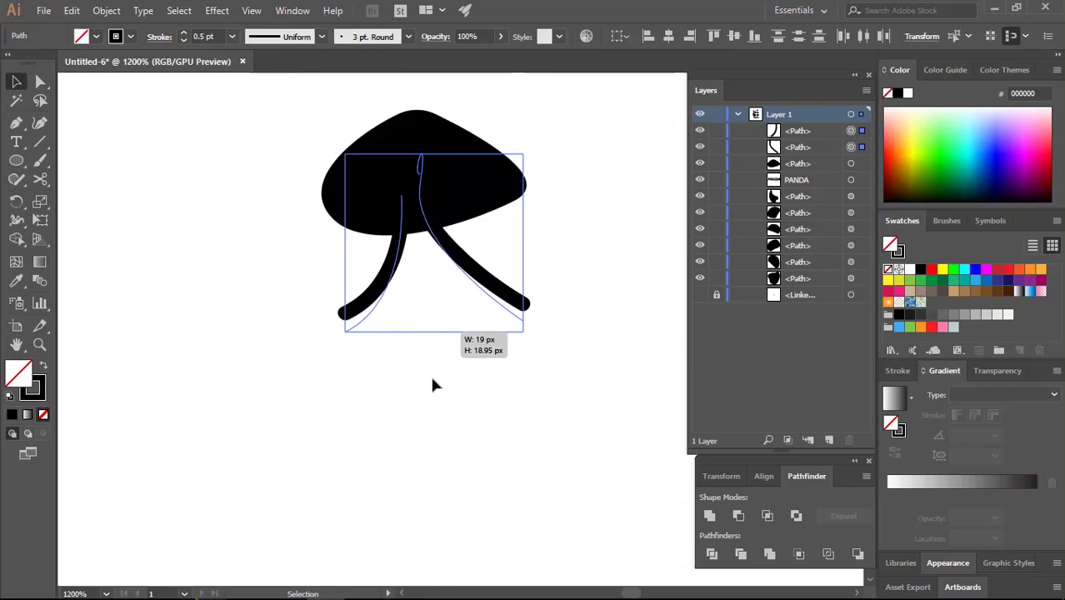